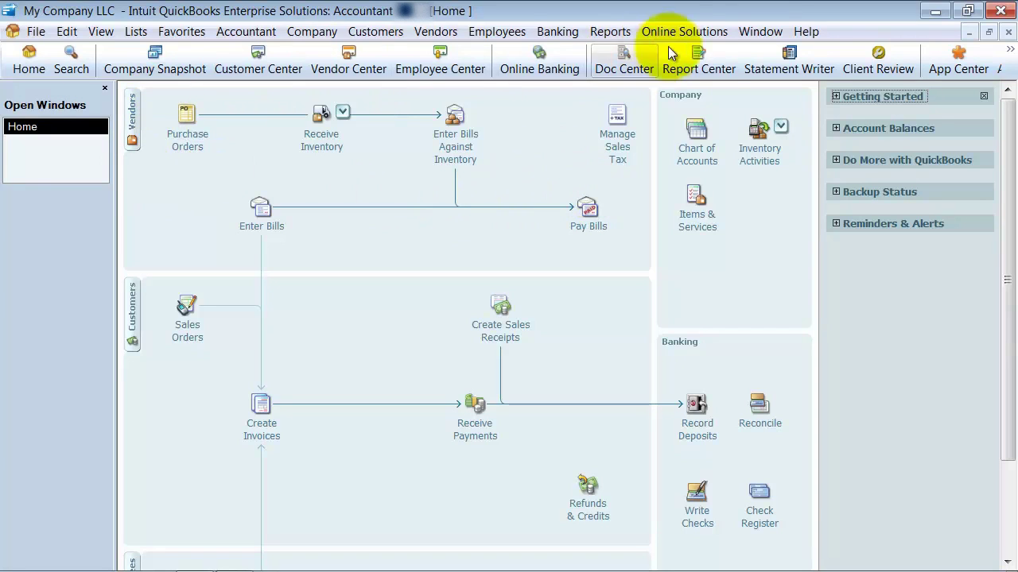
# - Open the Sample Rock Castle Construction company from recent files and dismiss the sample notice
pyautogui.click(35, 32)
pyautogui.moveTo(115, 92)
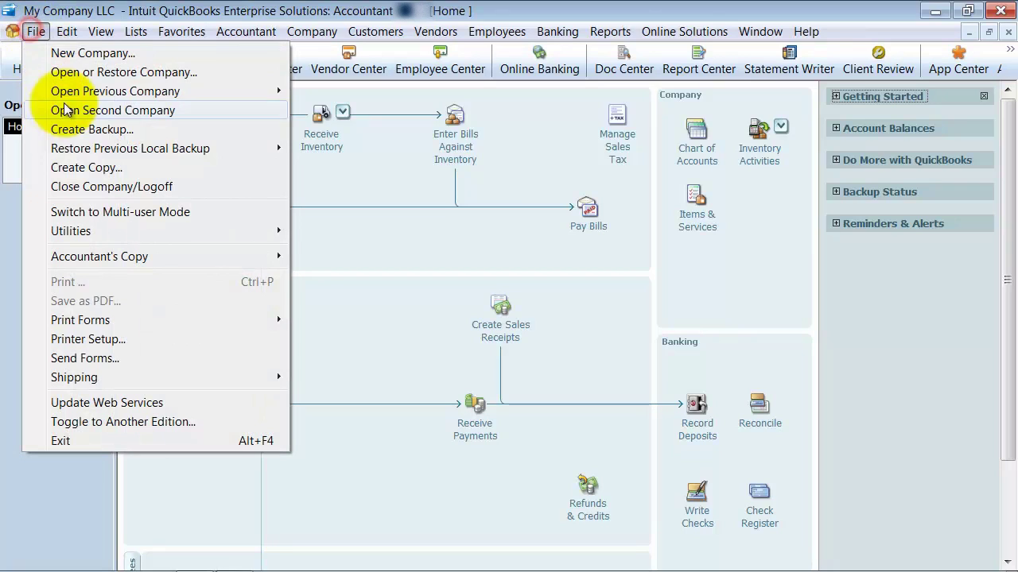
pyautogui.click(318, 110)
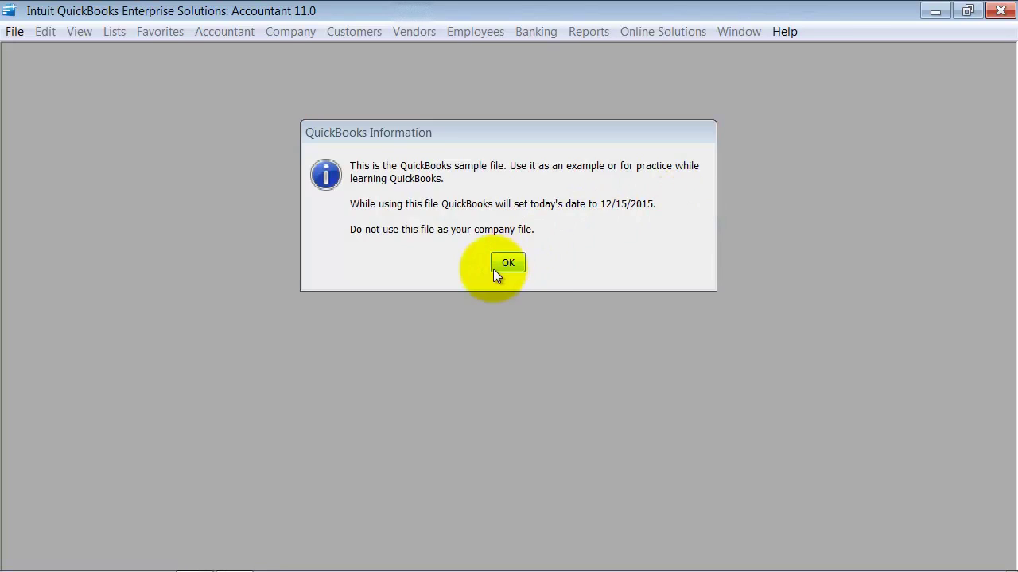
pyautogui.click(493, 268)
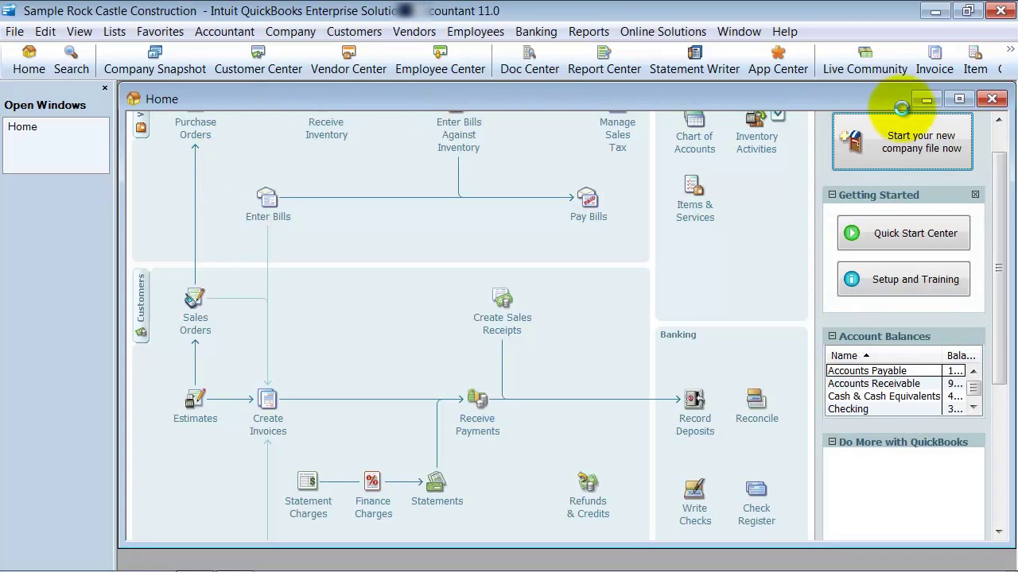
# - Maximize the Rock Castle Home page and bring up the Lists menu
pyautogui.click(959, 98)
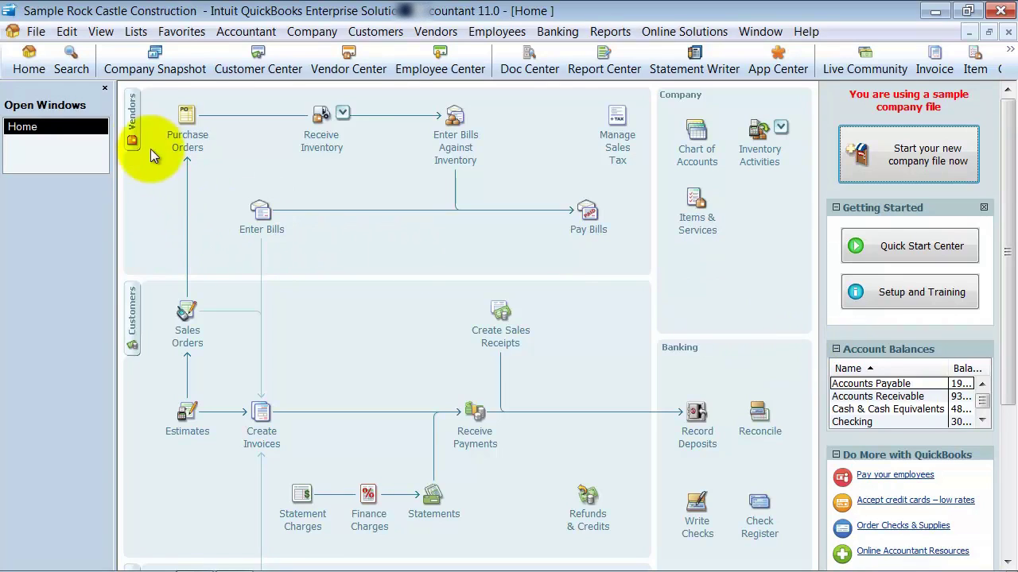
pyautogui.click(136, 31)
# - Open the Chart of Accounts and browse Security Deposits, Accounts Payable and Note Payable - Bank of Anycity
pyautogui.click(155, 52)
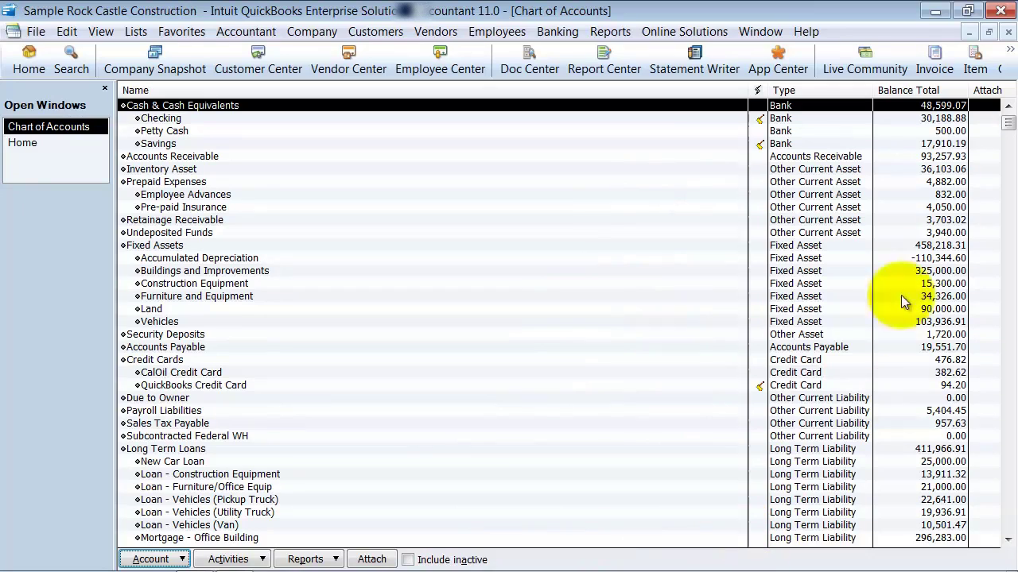
pyautogui.scroll(-1, 884, 306)
pyautogui.scroll(-2, 885, 306)
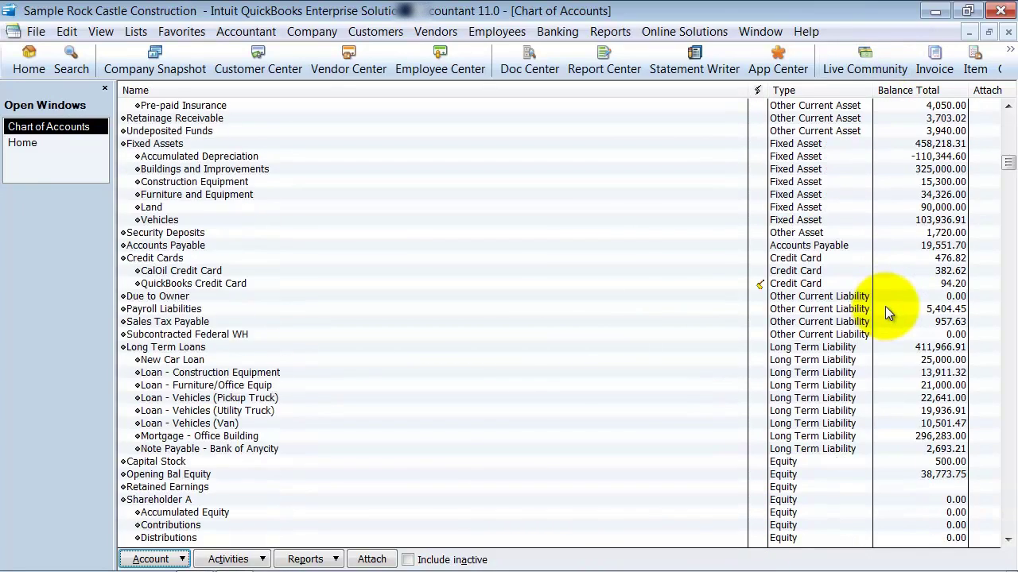
pyautogui.scroll(-1, 885, 320)
pyautogui.scroll(4, 885, 320)
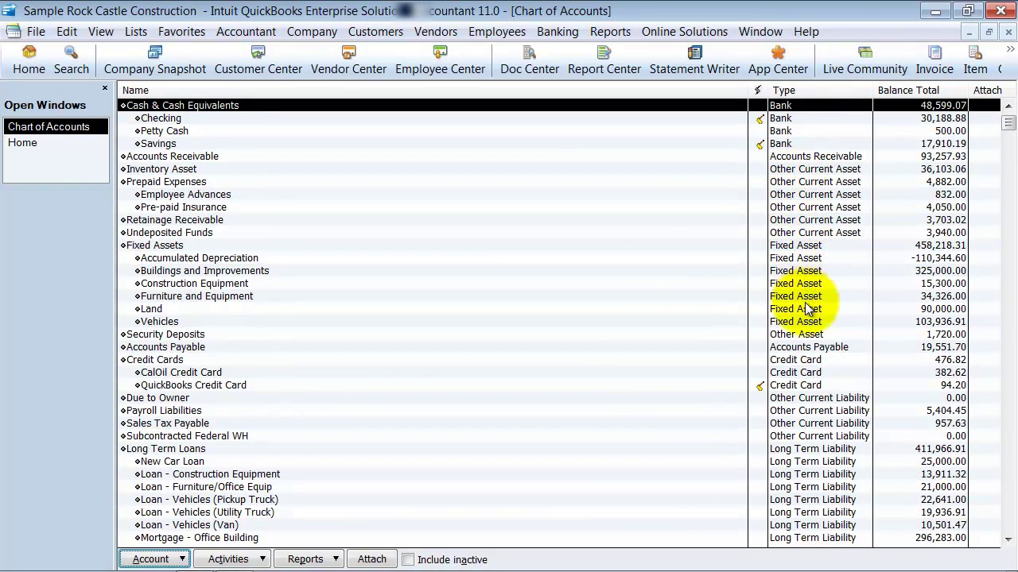
pyautogui.click(805, 334)
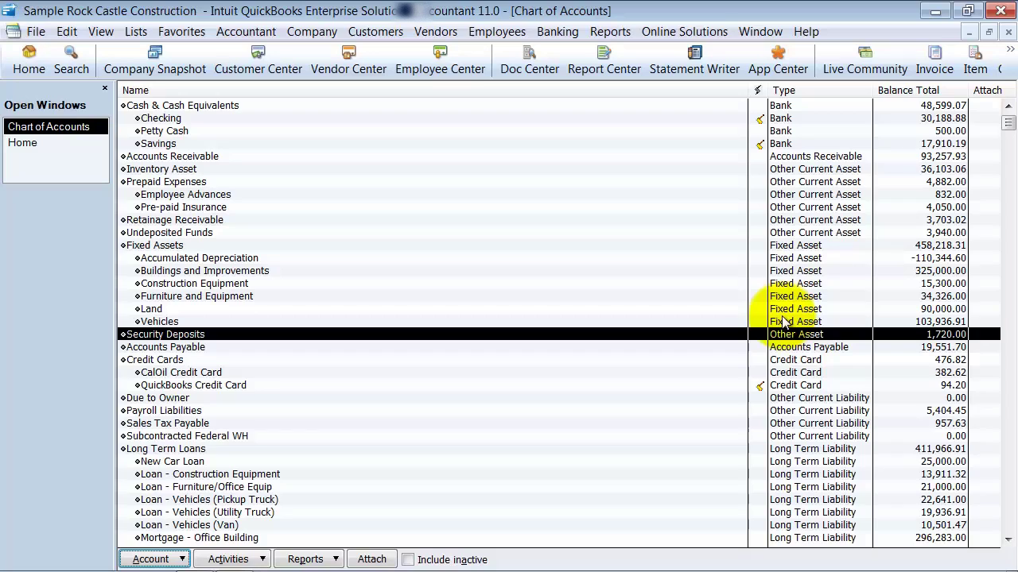
pyautogui.scroll(-2, 783, 326)
pyautogui.click(799, 272)
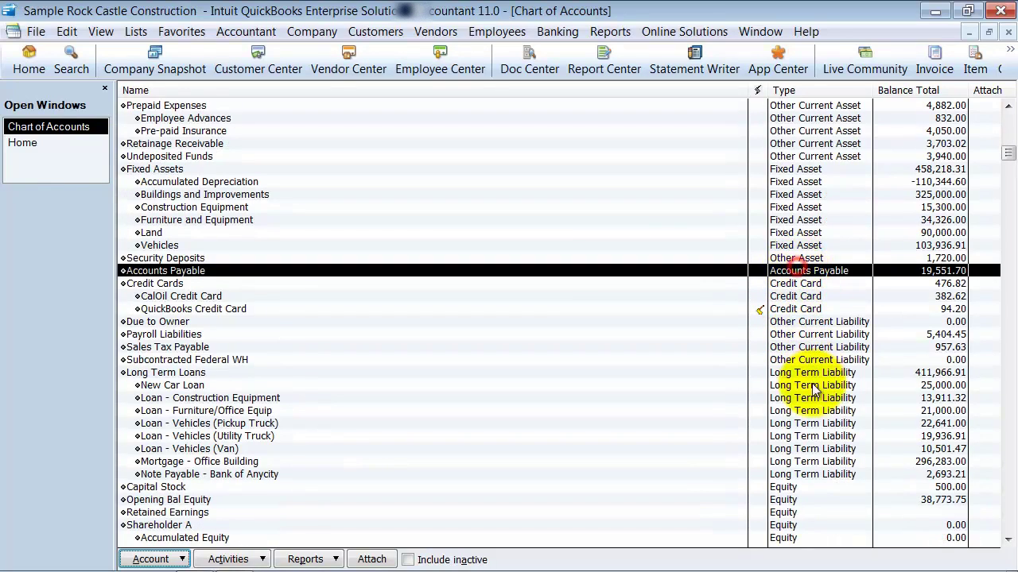
pyautogui.click(814, 475)
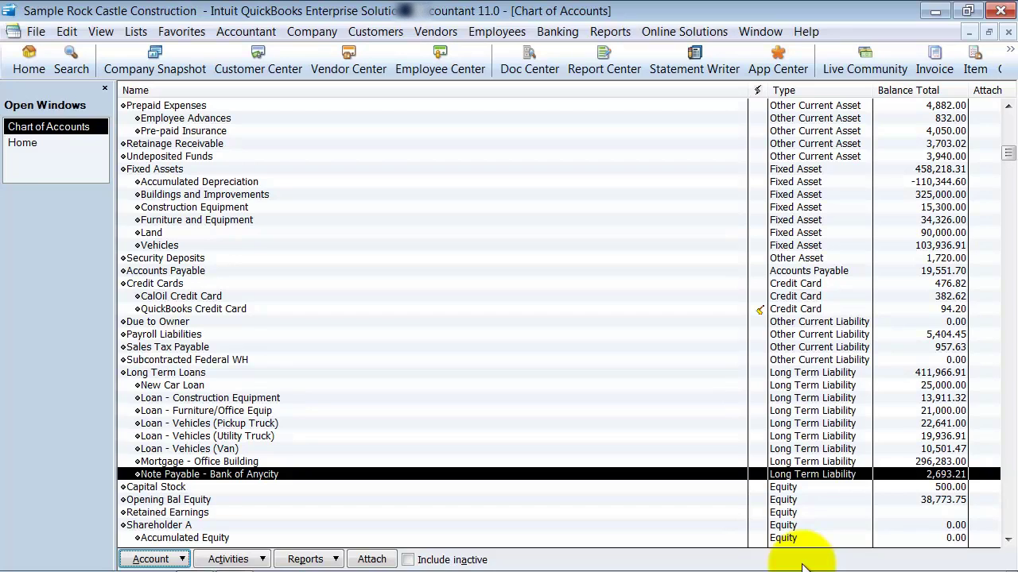
pyautogui.scroll(-2, 806, 546)
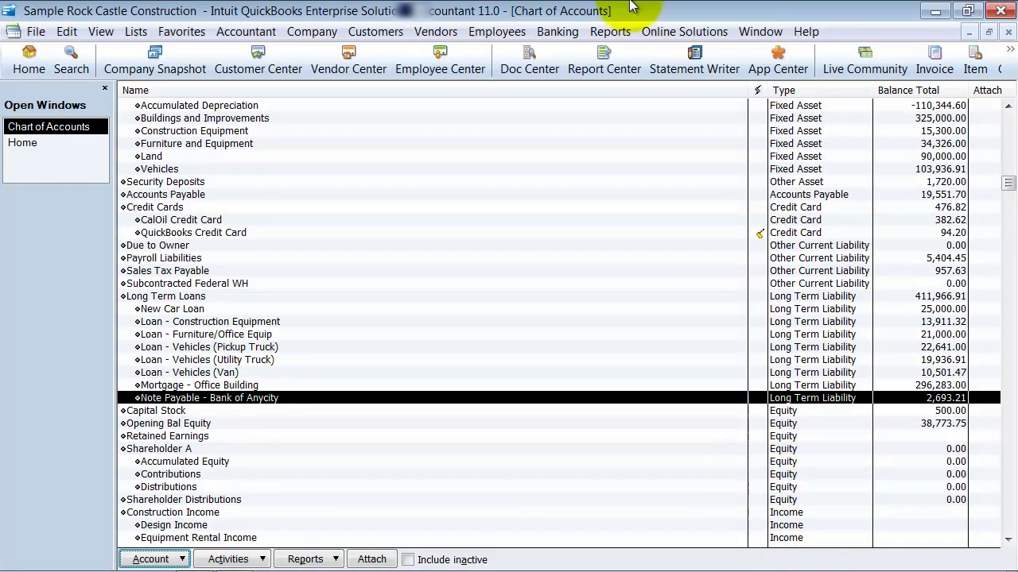
# - Open Balance Sheet Standard, narrow the Dec 15, 15 column, and review TOTAL ASSETS 652,638.07
pyautogui.click(612, 30)
pyautogui.moveTo(670, 194)
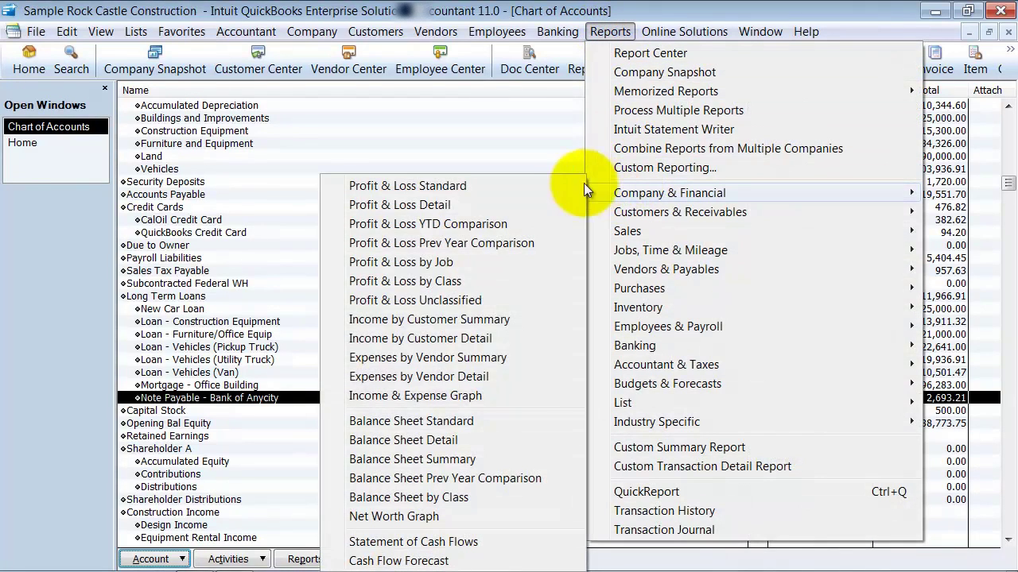
pyautogui.click(504, 414)
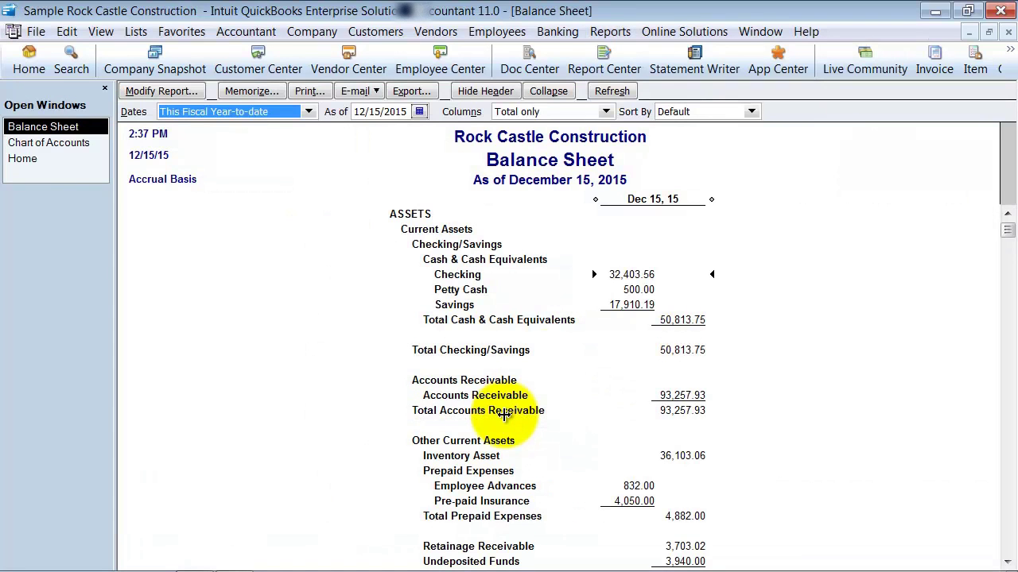
pyautogui.moveTo(712, 194); pyautogui.dragTo(667, 198)
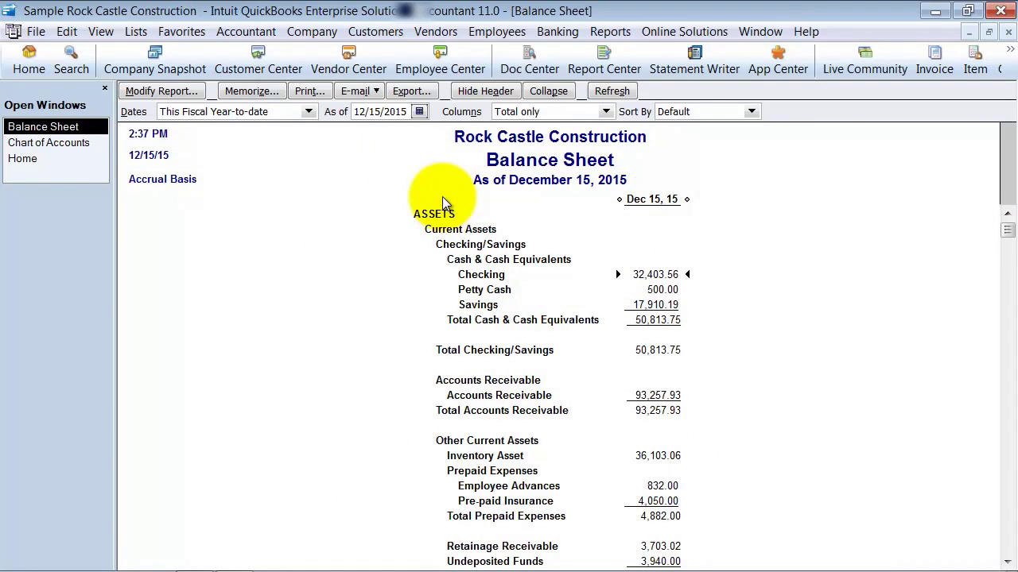
pyautogui.scroll(-1, 516, 374)
pyautogui.scroll(-2, 517, 373)
pyautogui.scroll(-1, 485, 373)
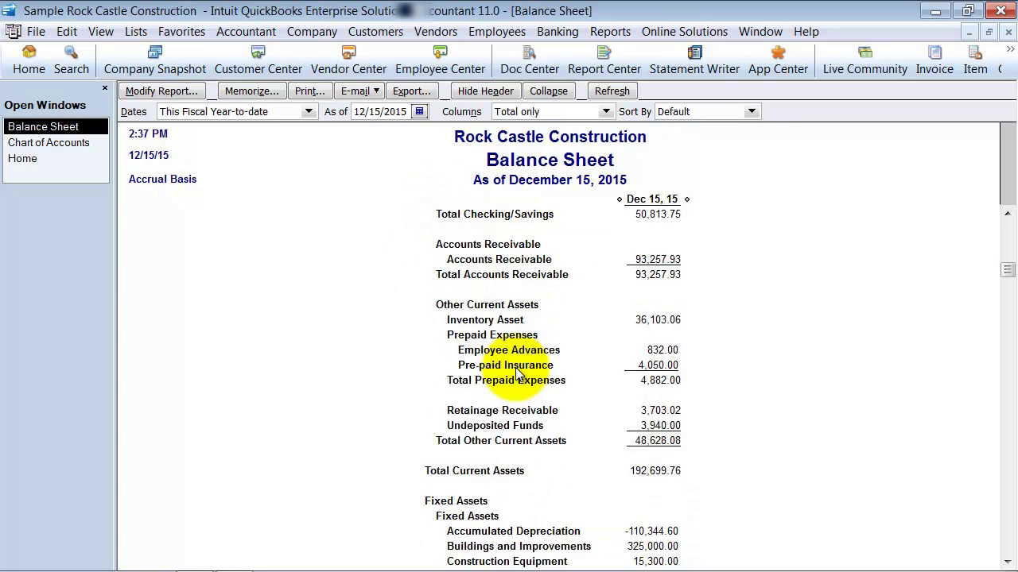
pyautogui.scroll(-1, 453, 406)
pyautogui.scroll(-2, 433, 413)
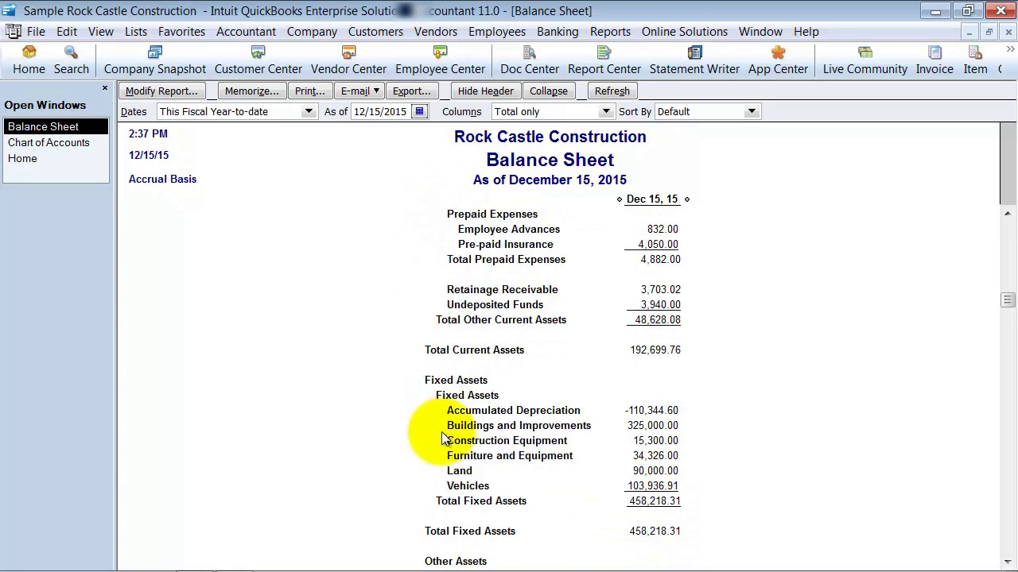
pyautogui.scroll(-2, 429, 434)
pyautogui.scroll(-2, 437, 447)
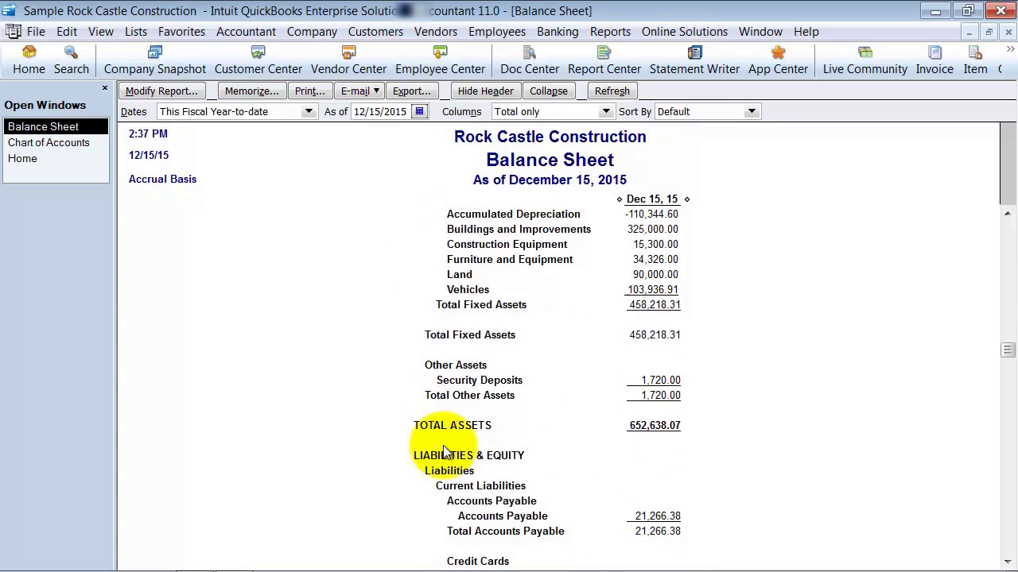
pyautogui.click(674, 427)
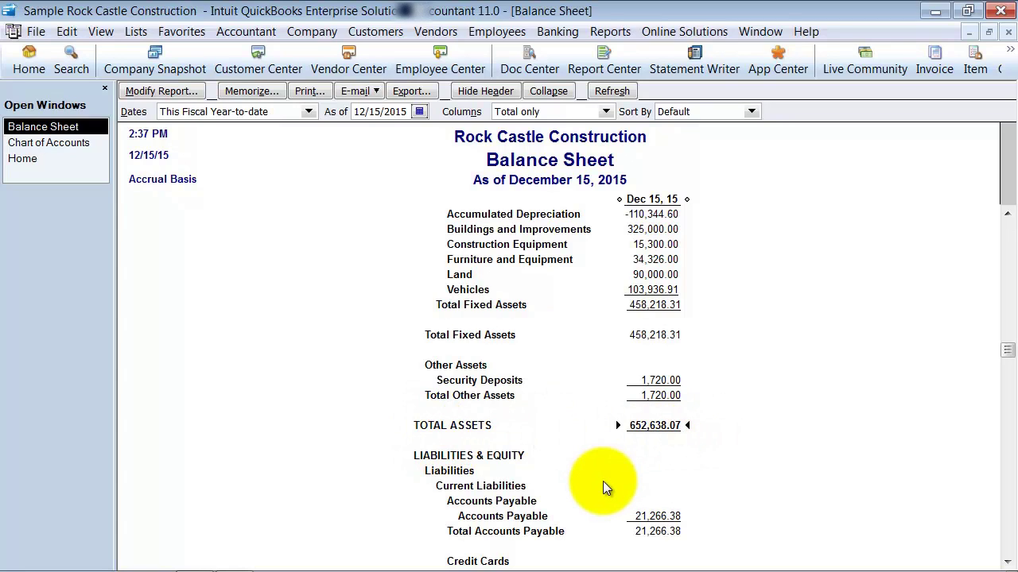
# - Review the Balance Sheet's liabilities and equity totals, then close the report
pyautogui.scroll(-2, 603, 481)
pyautogui.scroll(-2, 600, 469)
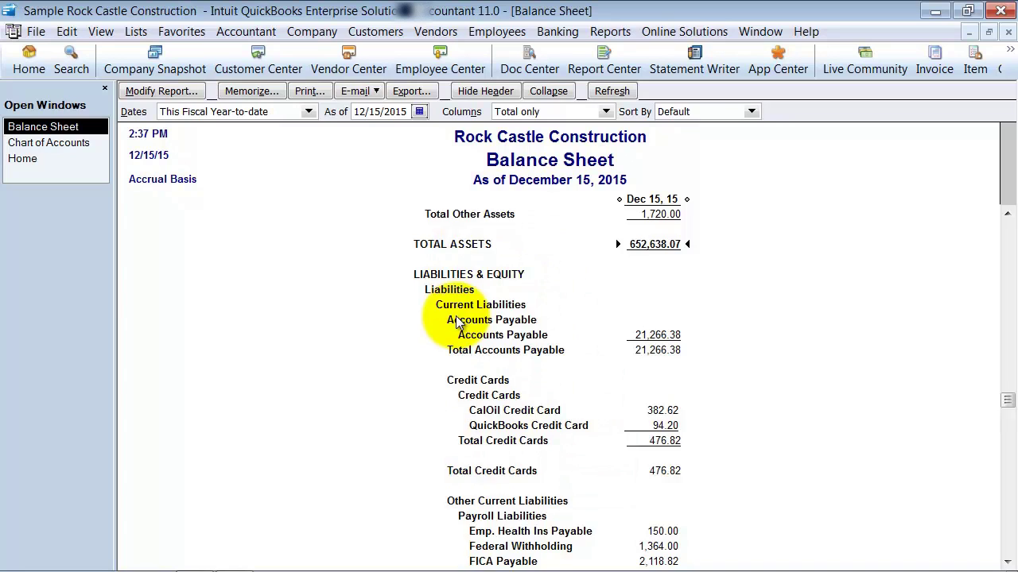
pyautogui.scroll(-3, 457, 338)
pyautogui.scroll(-2, 457, 339)
pyautogui.scroll(-2, 457, 341)
pyautogui.scroll(-2, 457, 341)
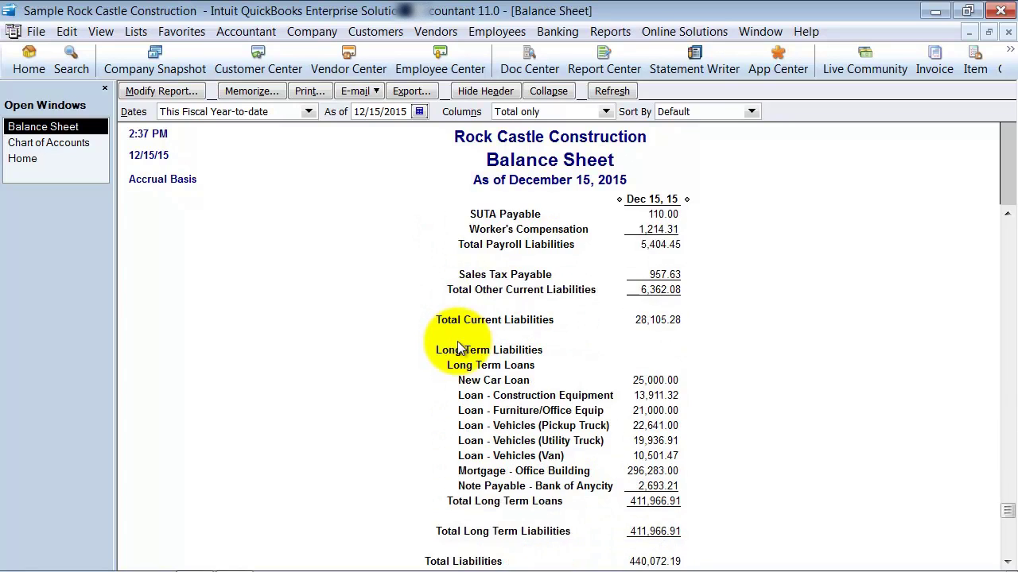
pyautogui.scroll(-3, 458, 345)
pyautogui.scroll(-1, 460, 350)
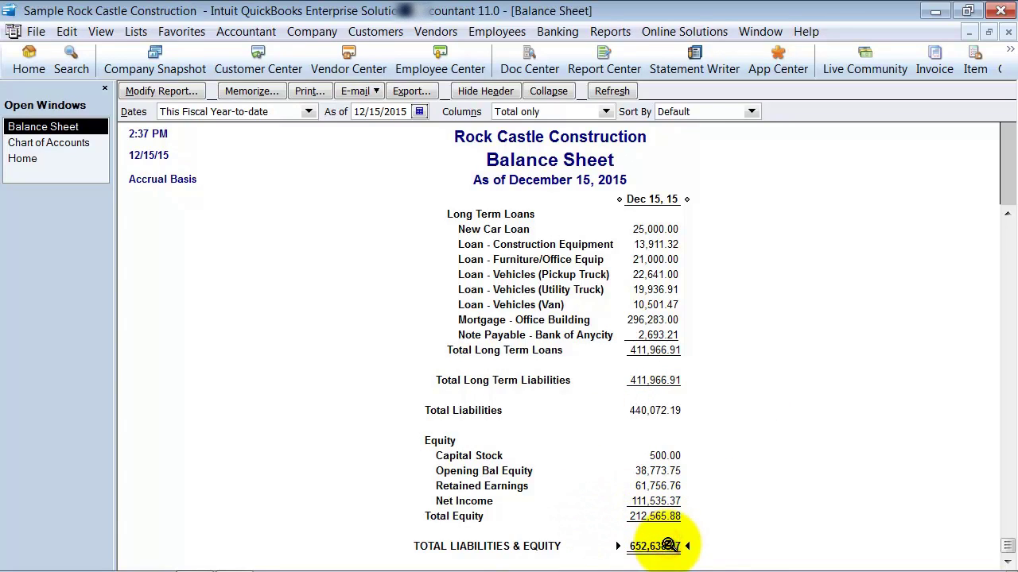
pyautogui.scroll(2, 667, 525)
pyautogui.scroll(7, 667, 514)
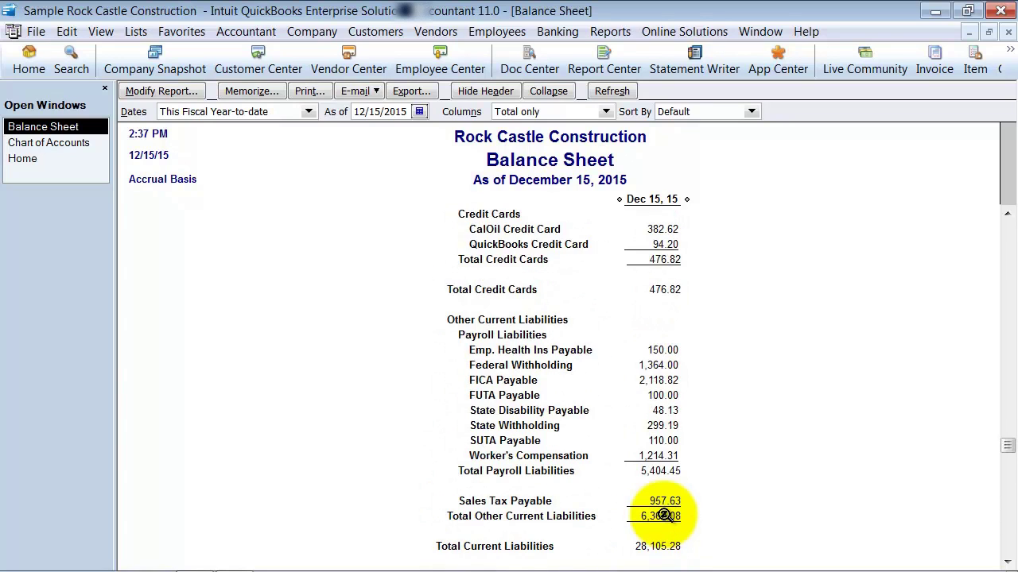
pyautogui.scroll(3, 668, 512)
pyautogui.scroll(1, 886, 273)
pyautogui.click(1008, 32)
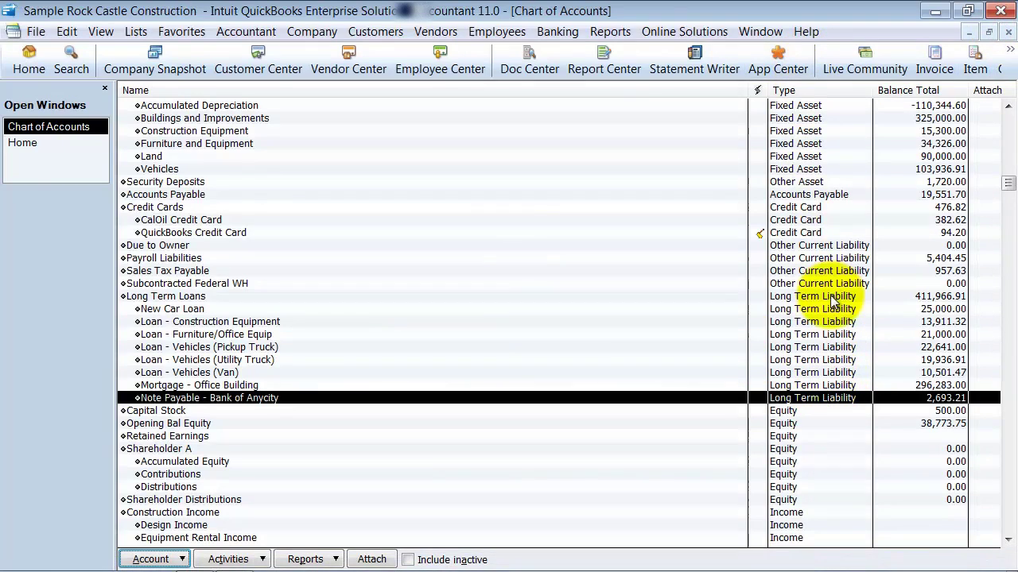
# - Reopen the Balance Sheet Standard report as of December 15, 2015
pyautogui.scroll(4, 830, 301)
pyautogui.scroll(-4, 886, 367)
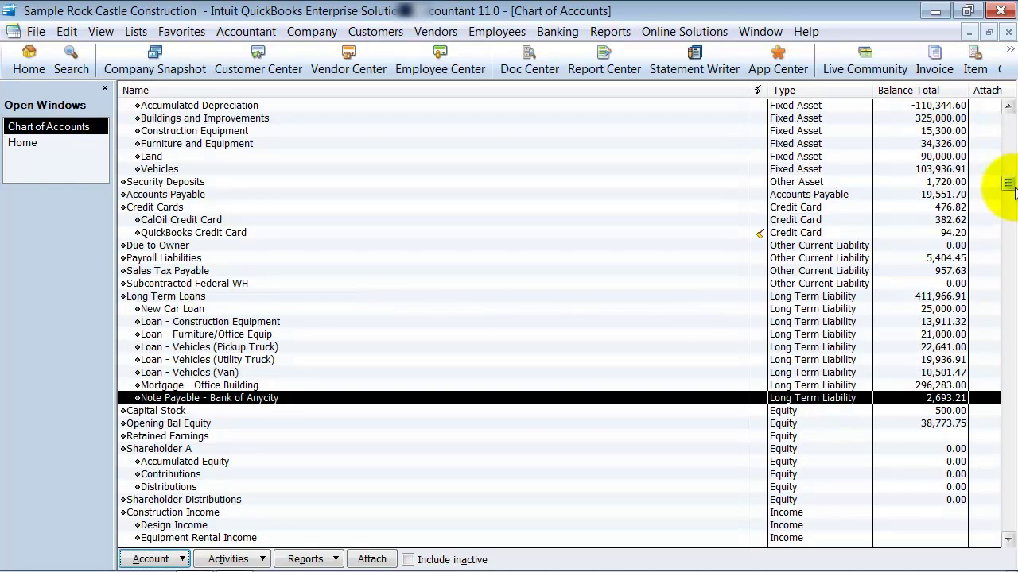
pyautogui.moveTo(1007, 185); pyautogui.dragTo(1009, 119)
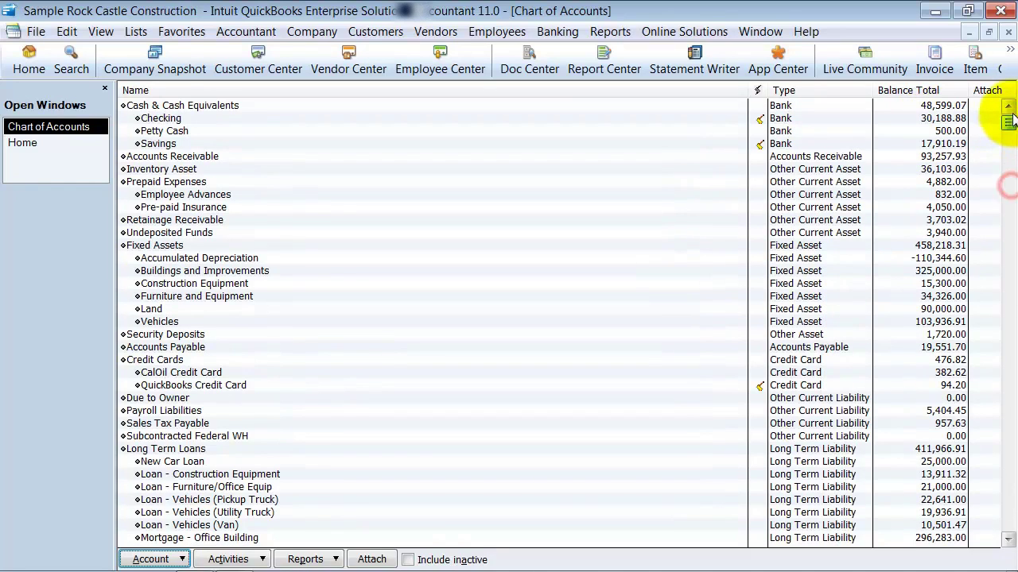
pyautogui.click(610, 31)
pyautogui.moveTo(669, 193)
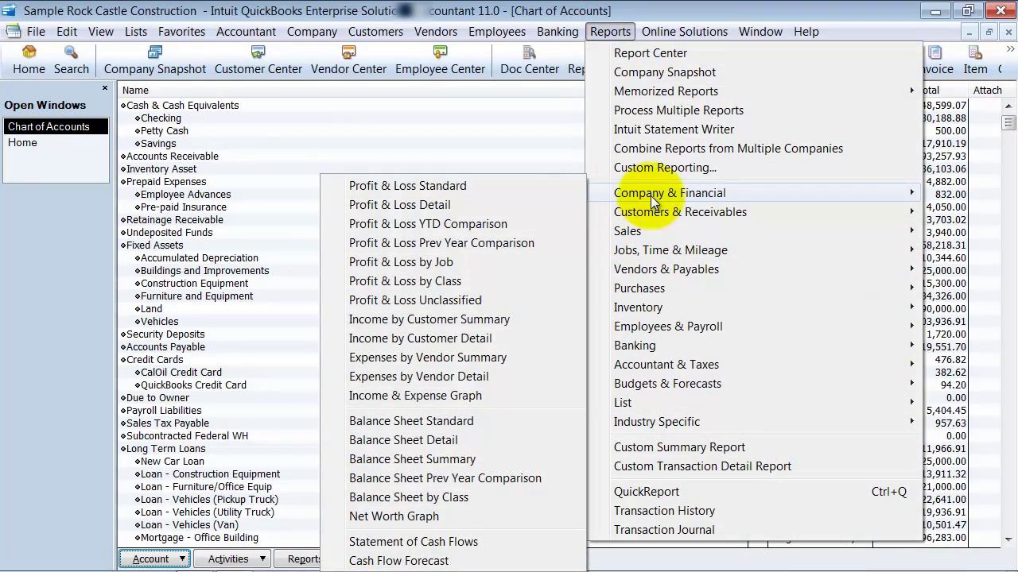
pyautogui.click(473, 421)
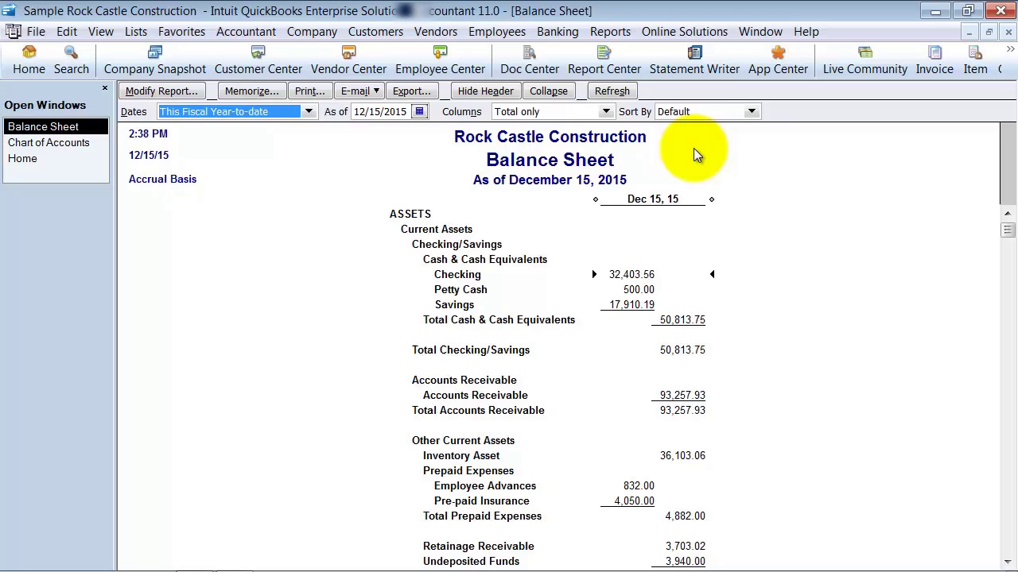
pyautogui.click(1006, 32)
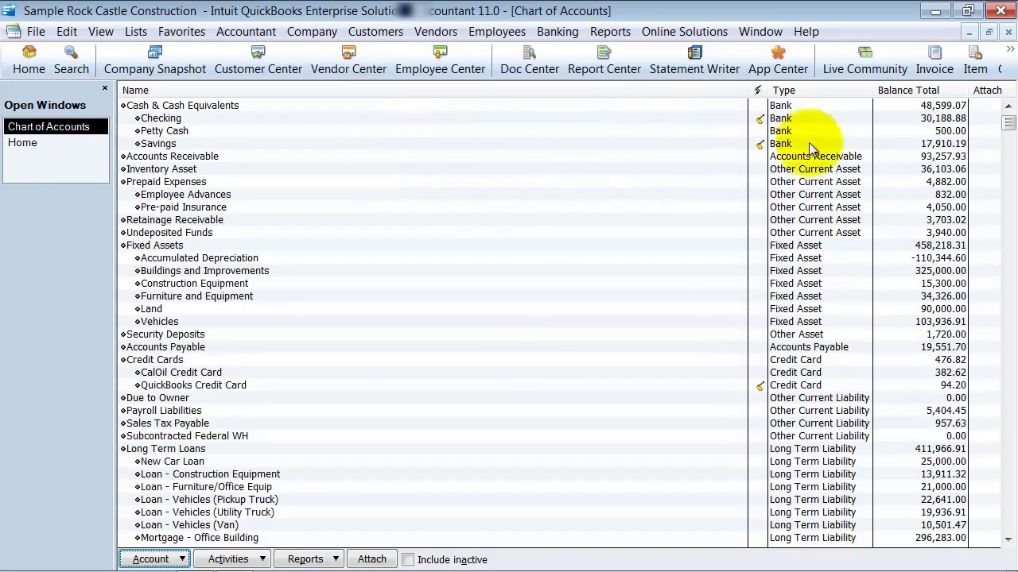
pyautogui.click(748, 531)
pyautogui.scroll(-3, 750, 508)
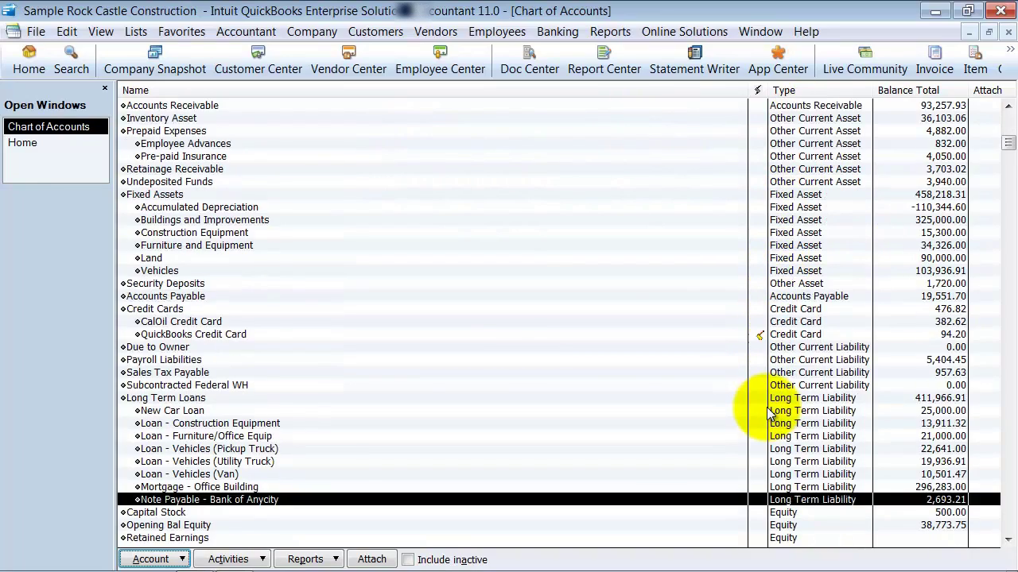
pyautogui.scroll(-2, 768, 413)
pyautogui.scroll(5, 767, 417)
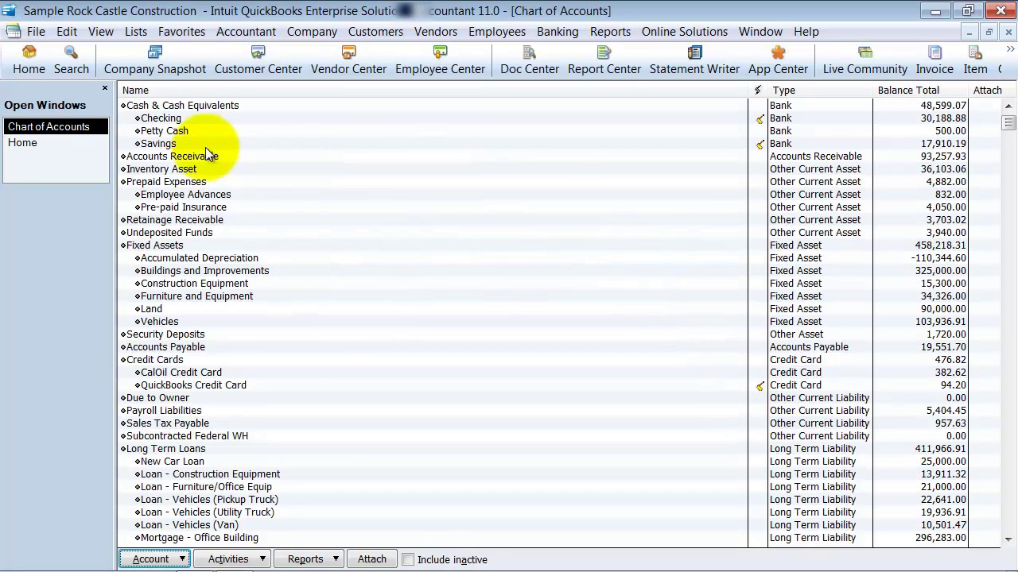
pyautogui.doubleClick(216, 118)
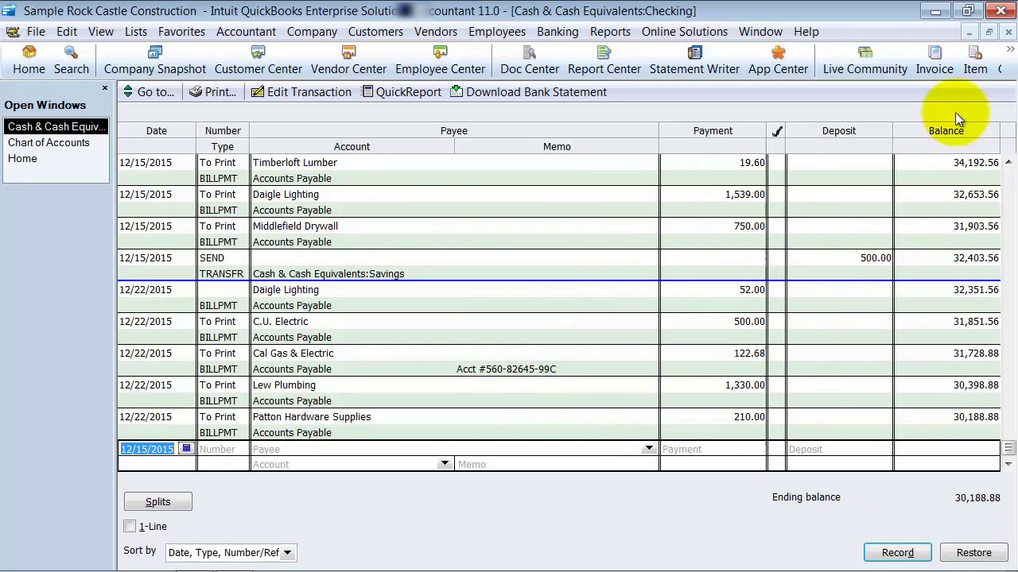
pyautogui.click(1008, 33)
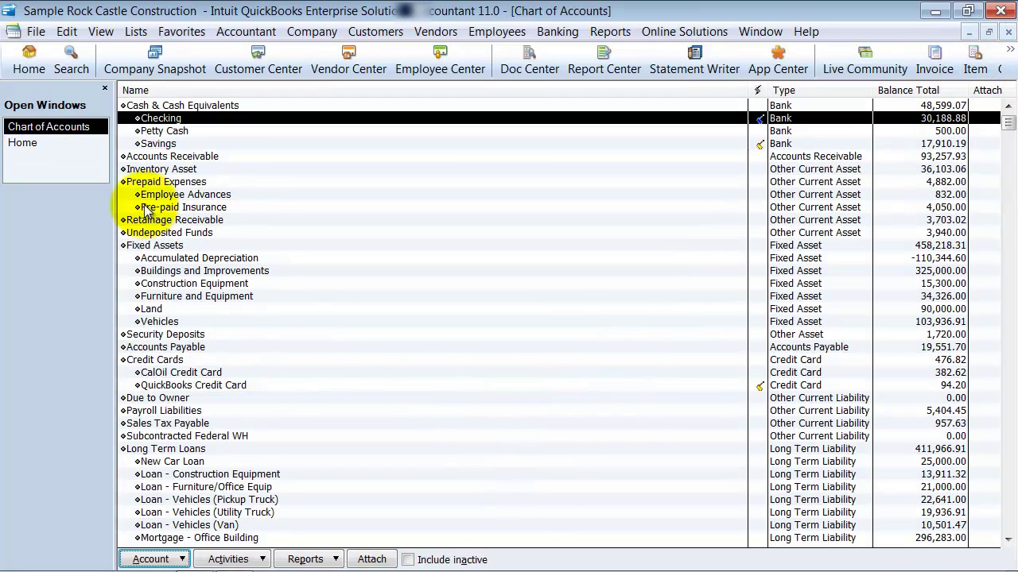
pyautogui.scroll(-3, 163, 382)
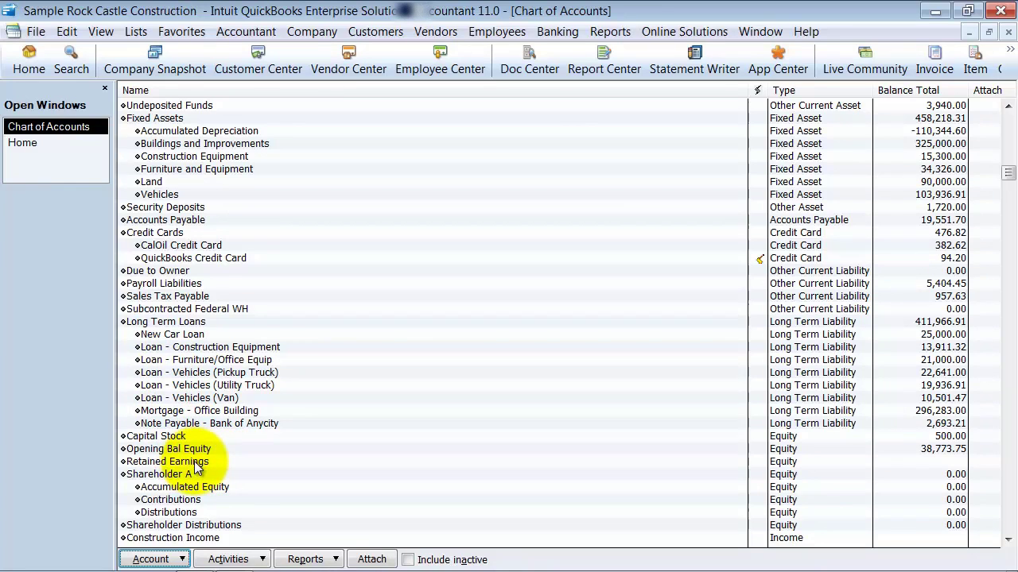
pyautogui.scroll(3, 195, 468)
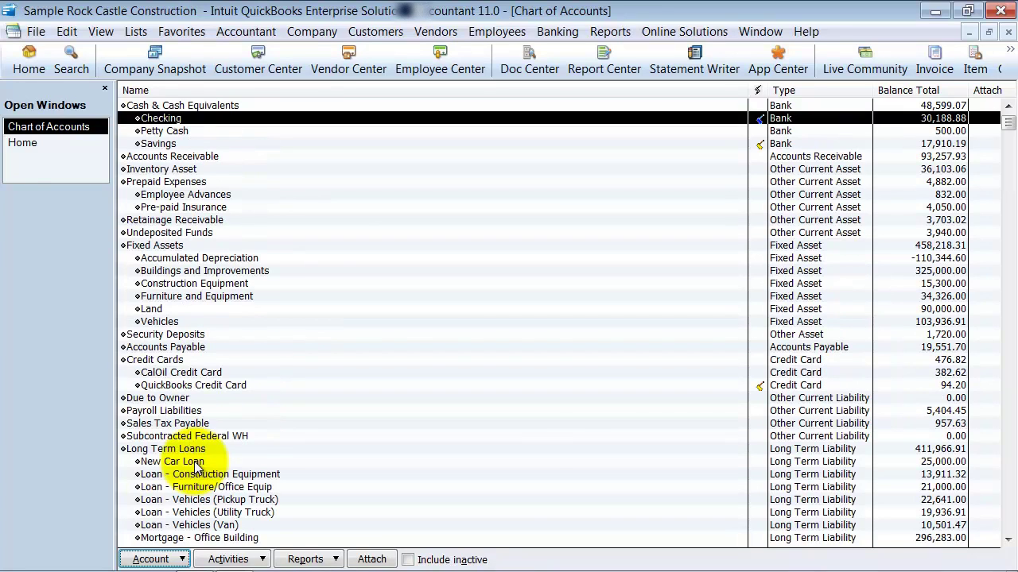
pyautogui.doubleClick(226, 156)
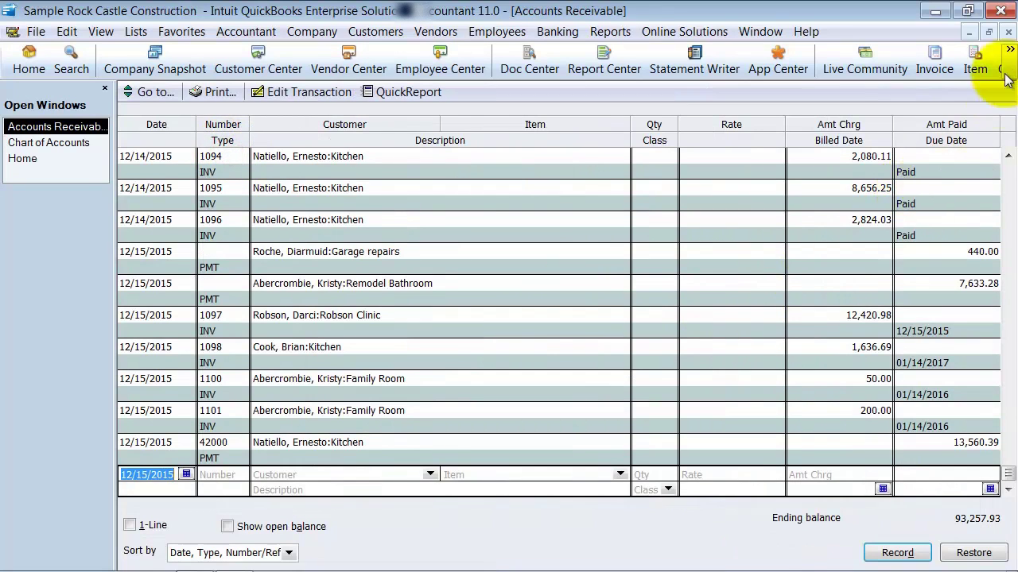
pyautogui.click(1008, 31)
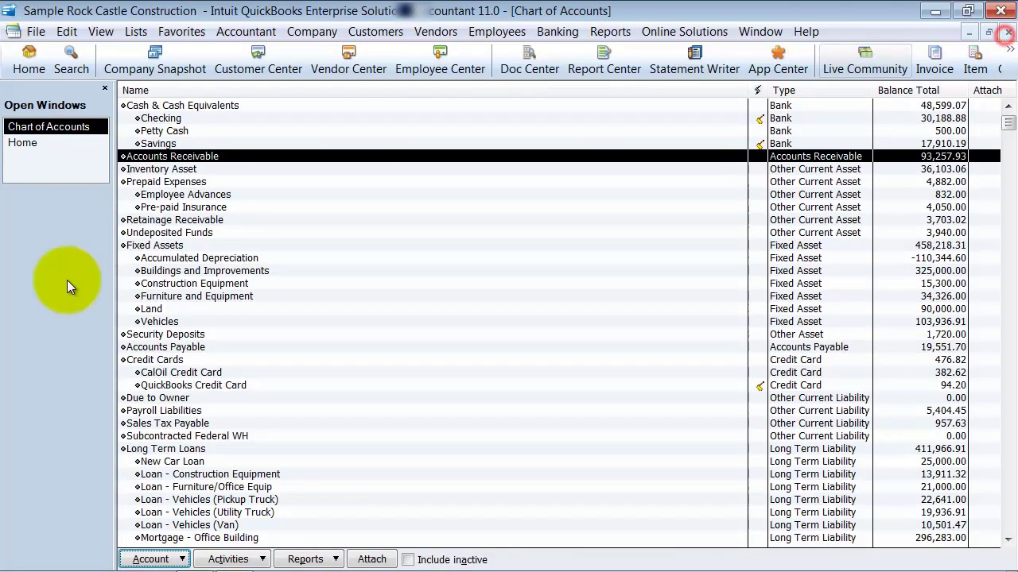
pyautogui.doubleClick(181, 232)
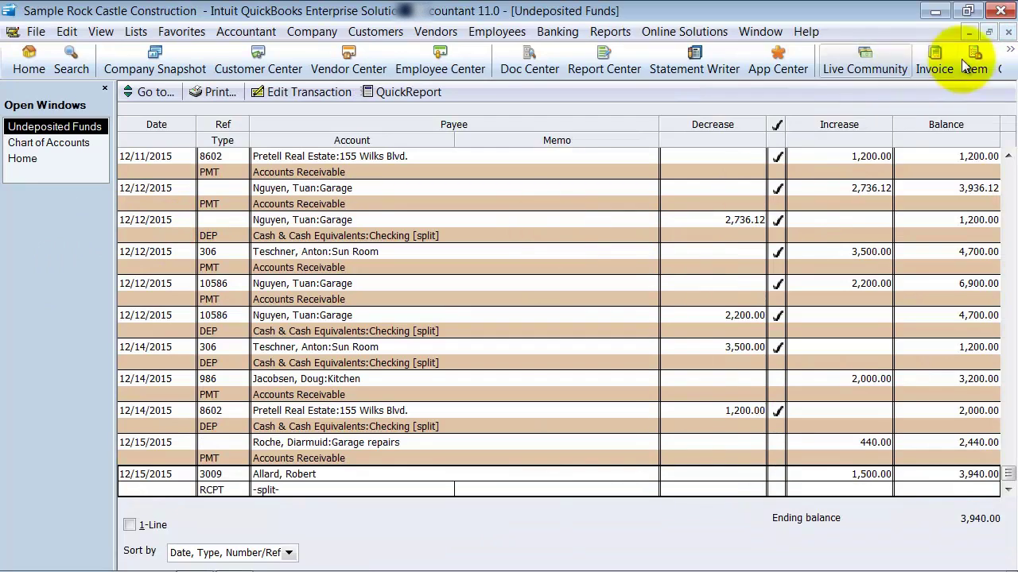
pyautogui.click(1008, 31)
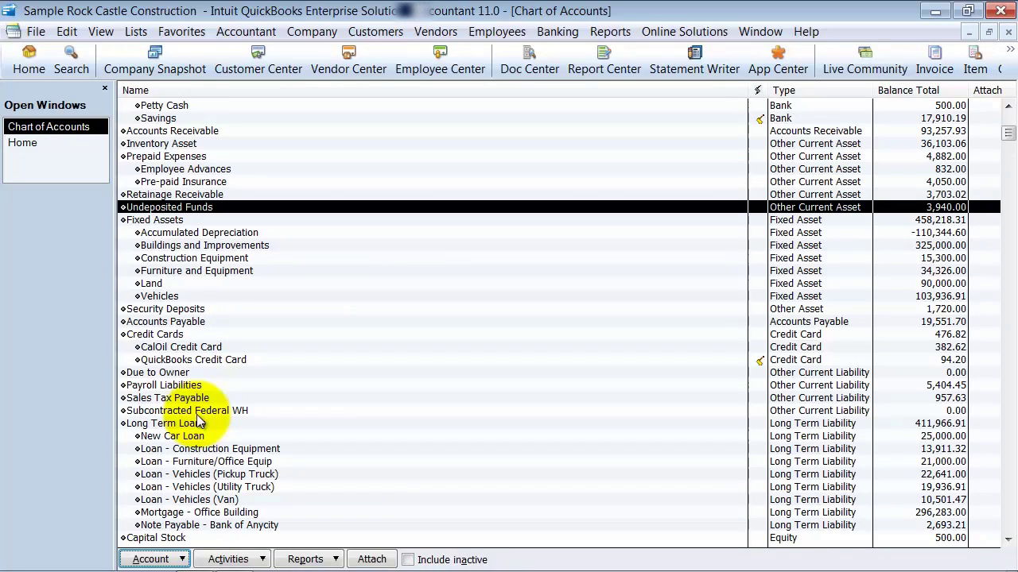
pyautogui.doubleClick(182, 296)
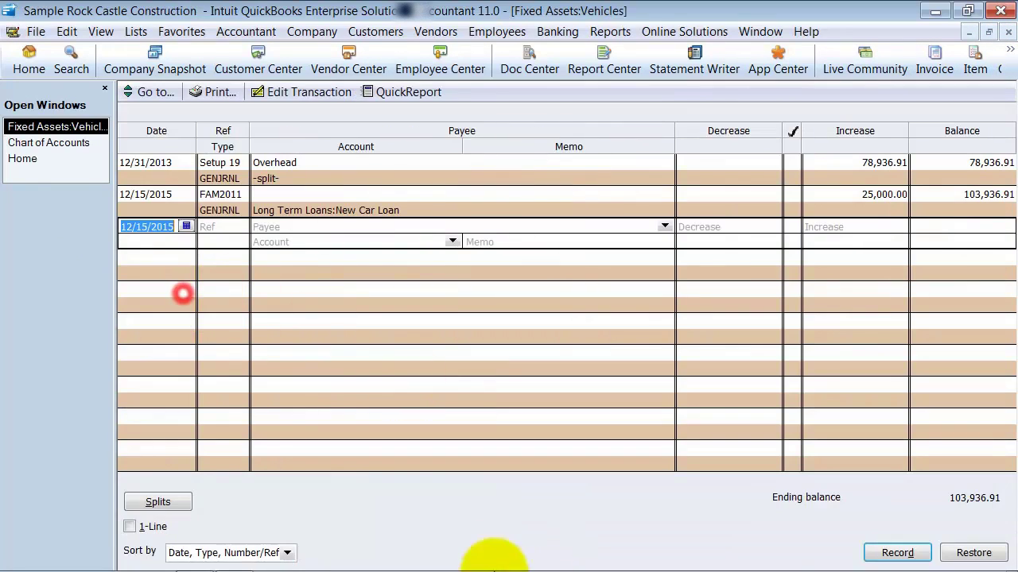
pyautogui.click(1008, 28)
pyautogui.scroll(-5, 429, 364)
pyautogui.scroll(-3, 156, 461)
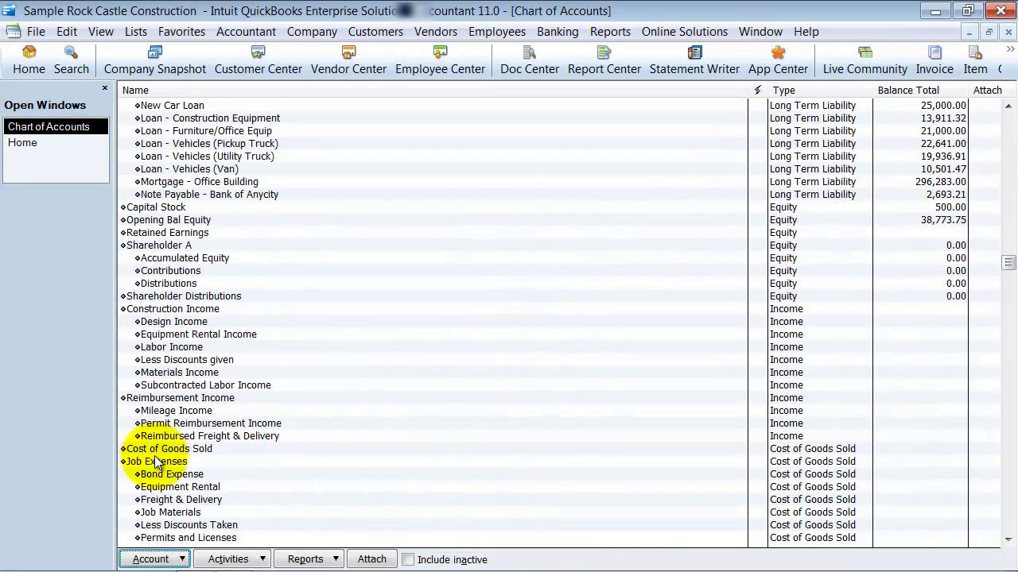
pyautogui.scroll(-2, 156, 461)
pyautogui.scroll(1, 156, 464)
pyautogui.scroll(1, 155, 465)
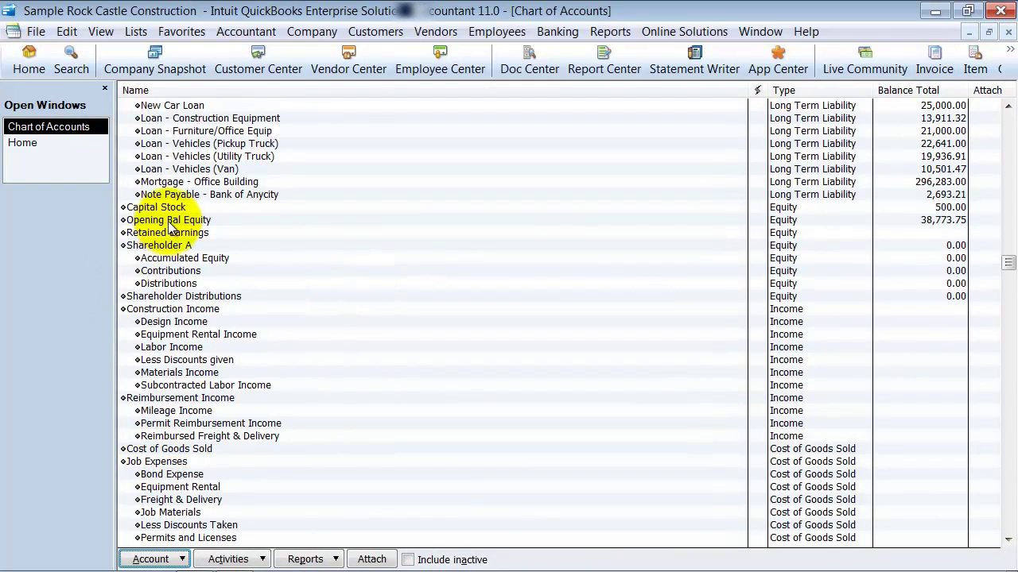
pyautogui.doubleClick(166, 258)
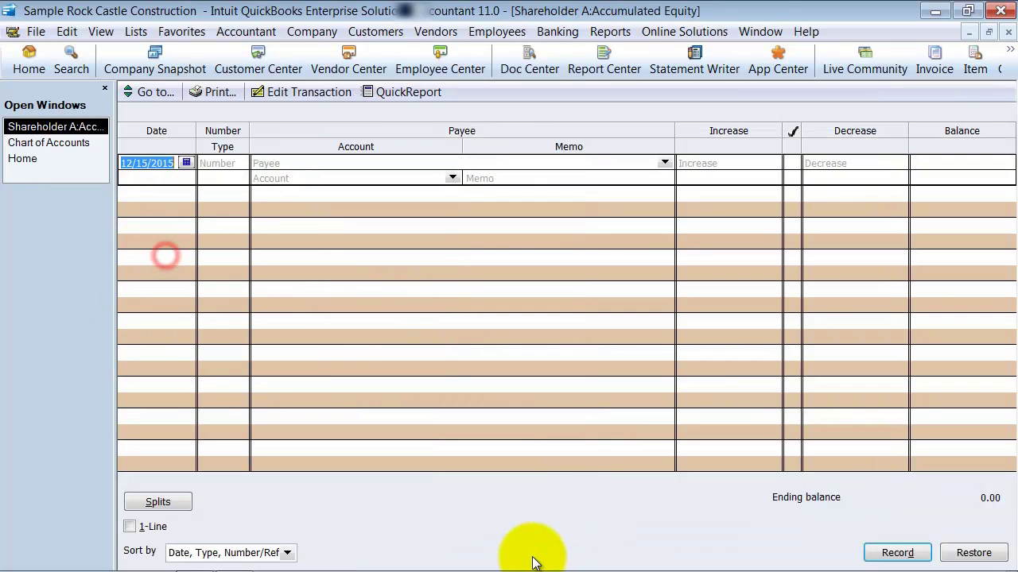
pyautogui.click(1008, 31)
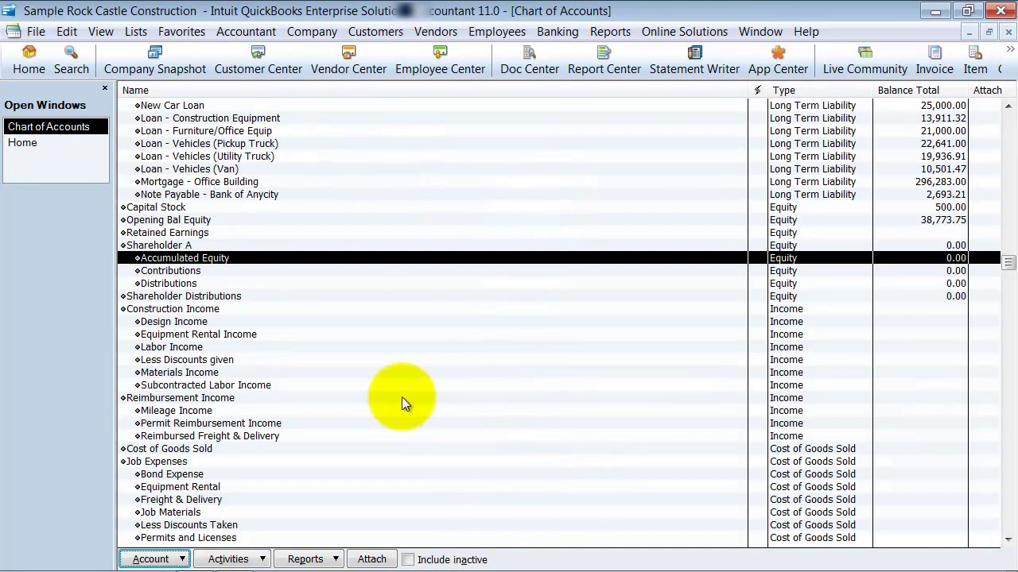
pyautogui.scroll(2, 736, 296)
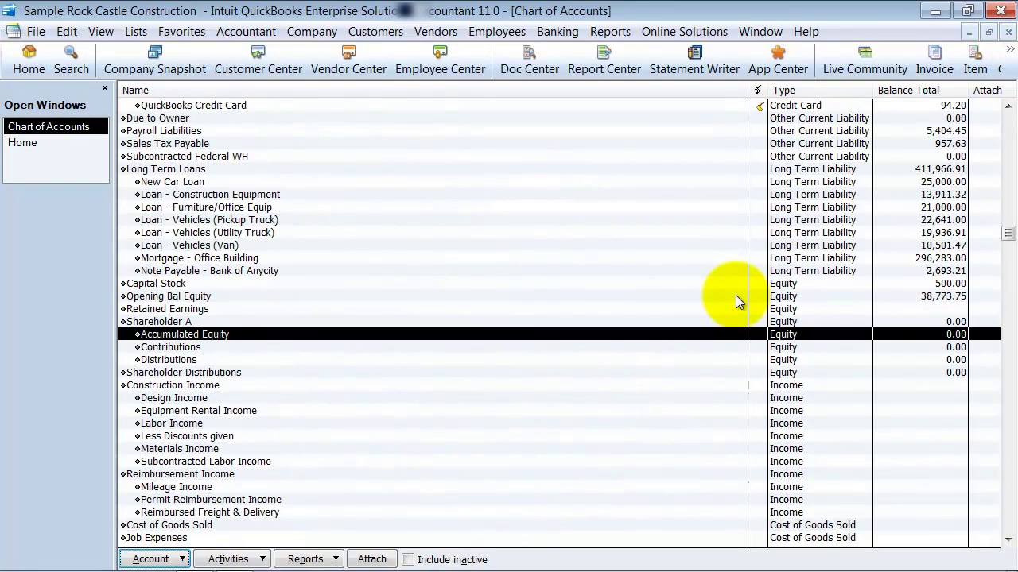
pyautogui.scroll(1, 735, 295)
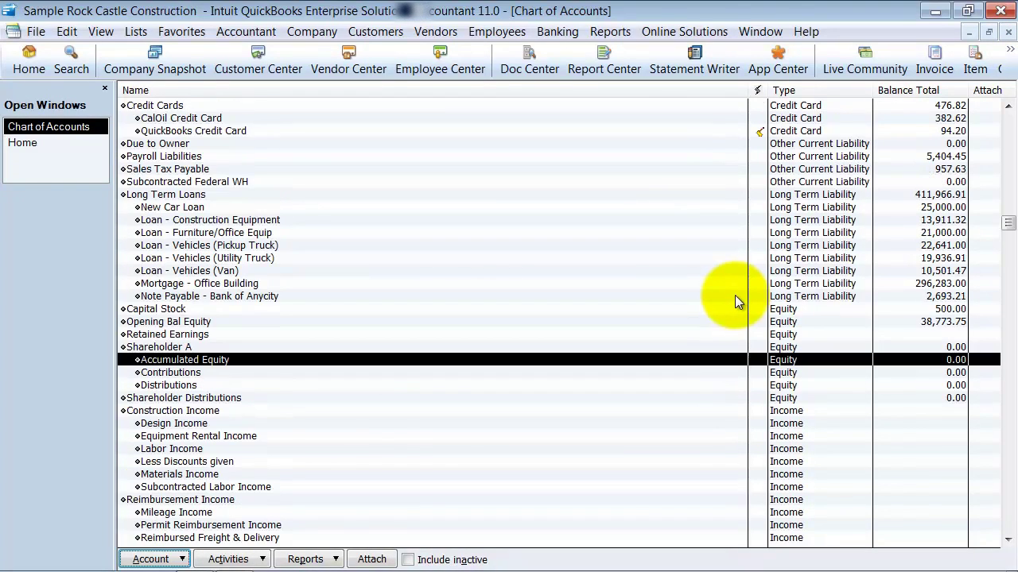
pyautogui.scroll(2, 725, 298)
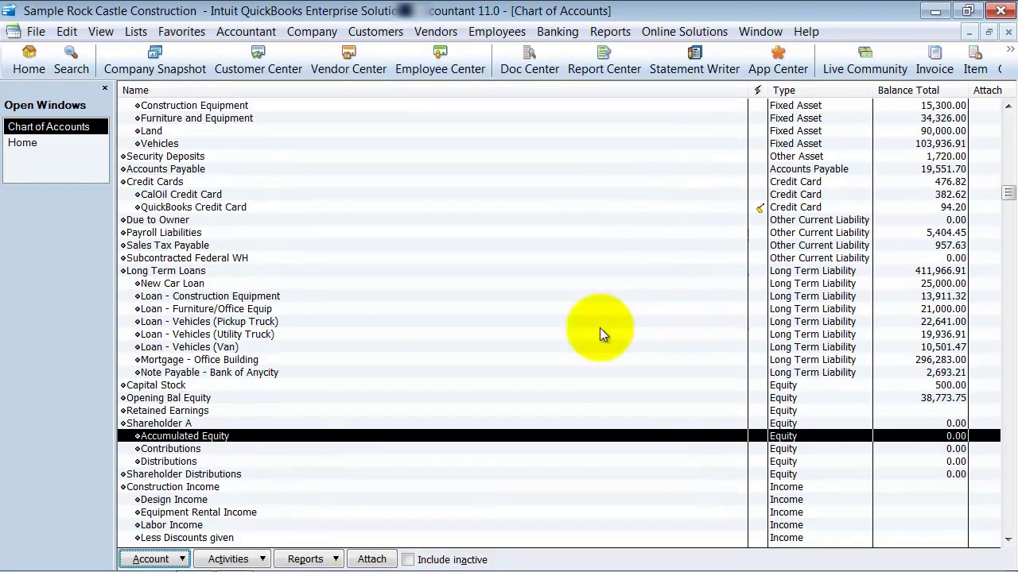
pyautogui.click(159, 423)
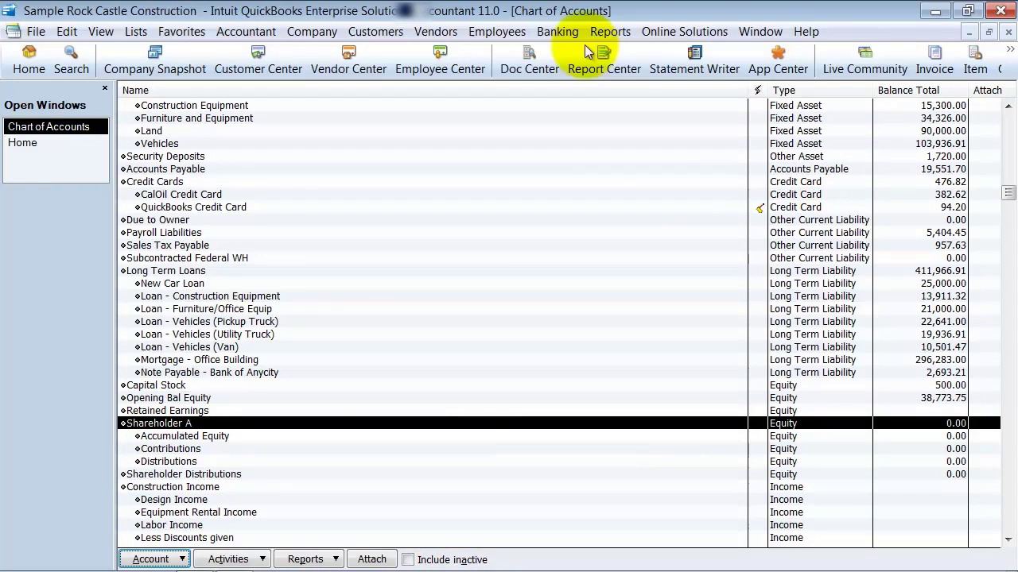
pyautogui.click(566, 33)
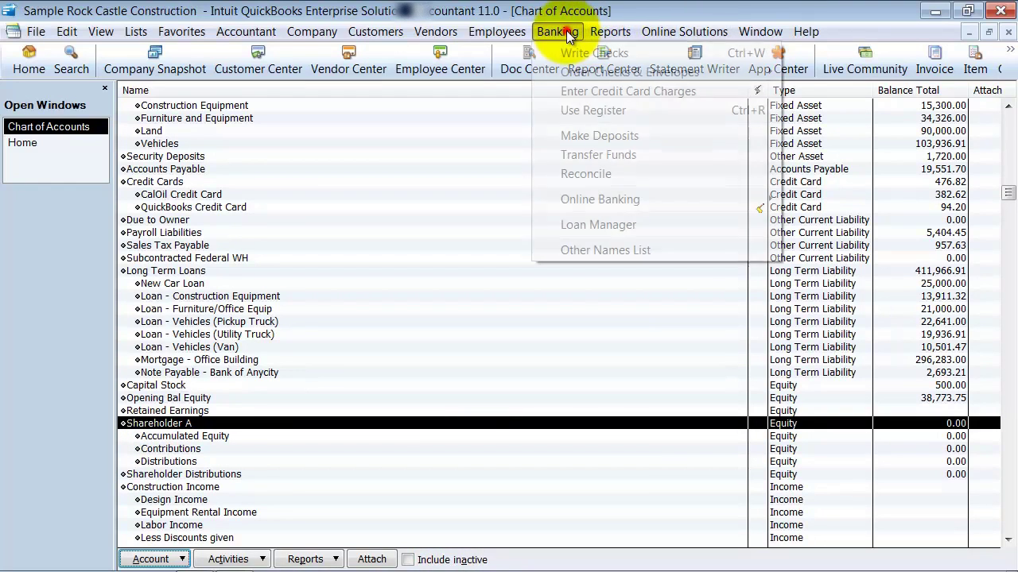
pyautogui.click(563, 179)
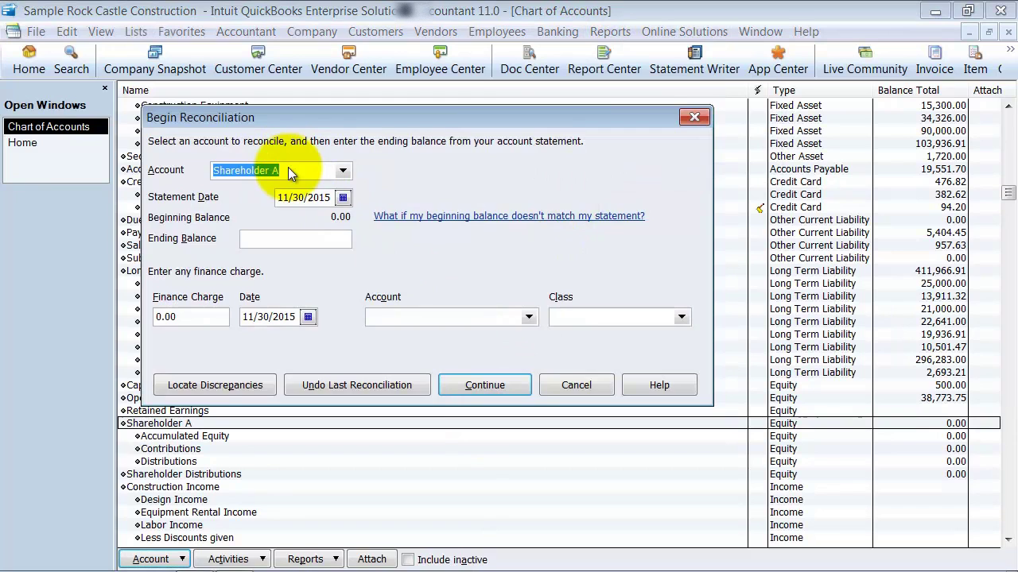
pyautogui.click(694, 117)
pyautogui.scroll(5, 517, 329)
pyautogui.scroll(1, 517, 326)
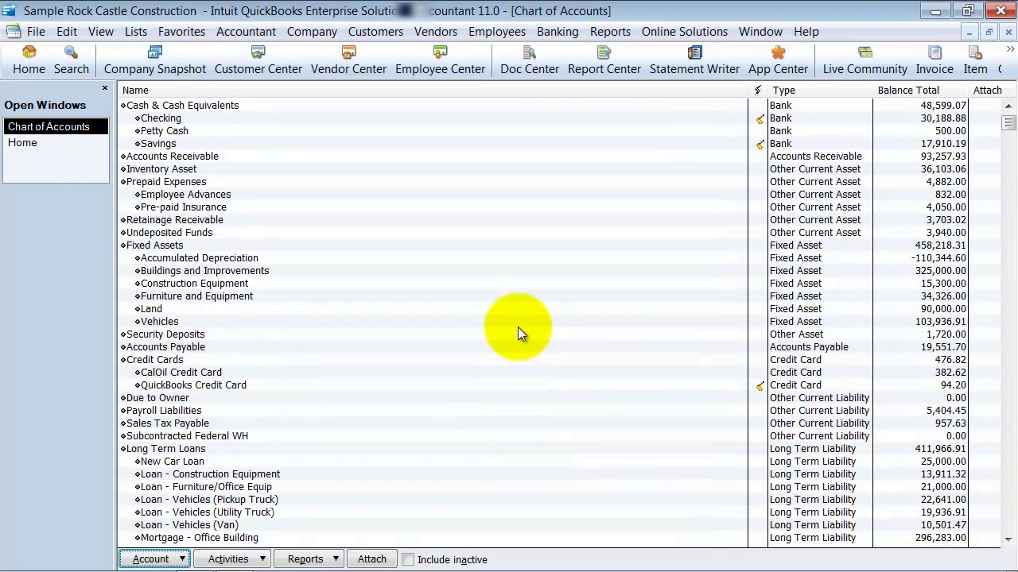
pyautogui.click(159, 219)
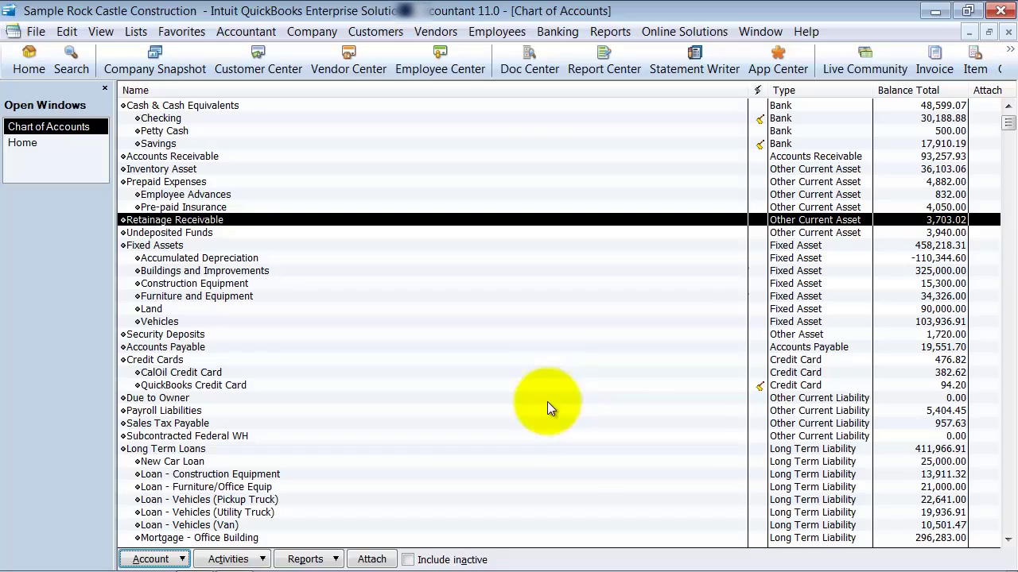
pyautogui.click(189, 337)
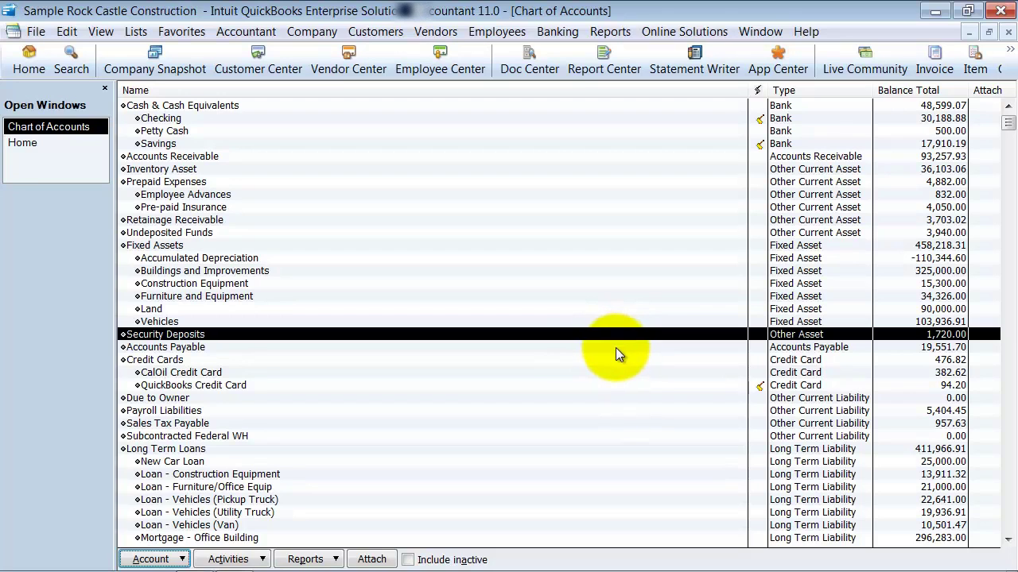
pyautogui.scroll(-2, 616, 374)
pyautogui.scroll(-1, 616, 379)
pyautogui.scroll(-1, 616, 379)
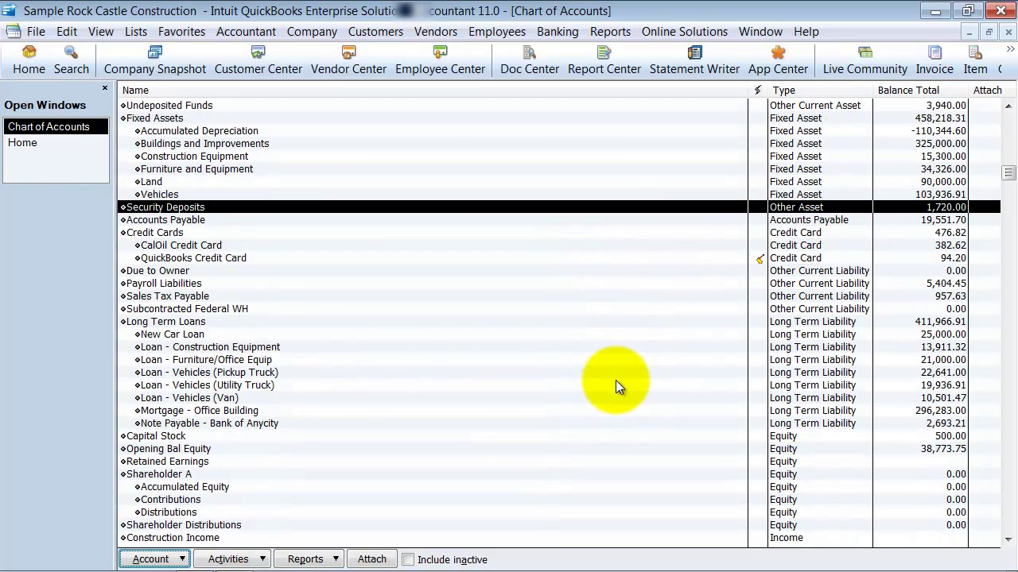
pyautogui.scroll(-1, 616, 380)
pyautogui.scroll(-2, 615, 380)
pyautogui.scroll(-3, 615, 380)
pyautogui.scroll(-1, 615, 380)
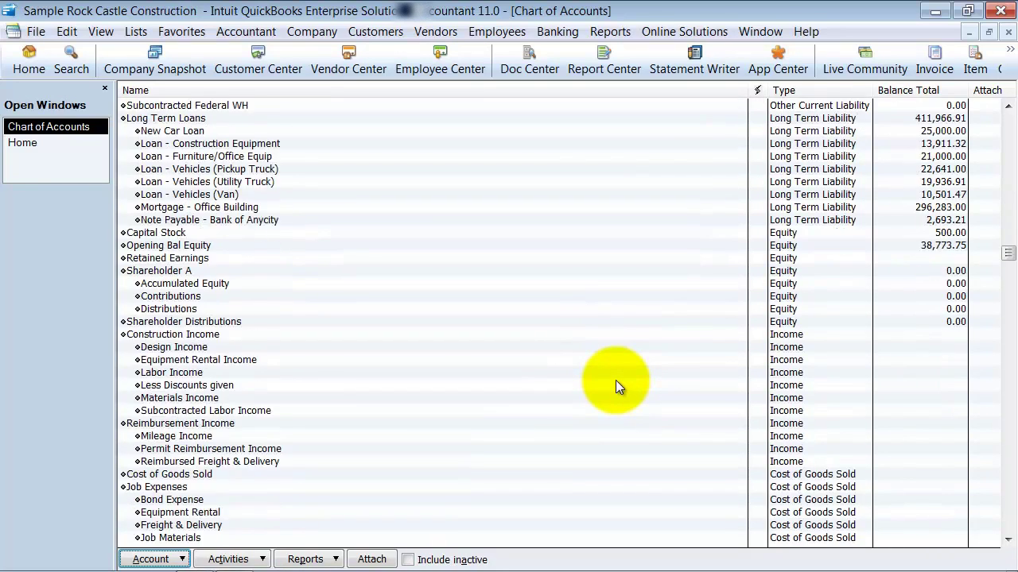
pyautogui.scroll(-3, 615, 380)
pyautogui.scroll(-3, 616, 380)
pyautogui.scroll(-2, 616, 380)
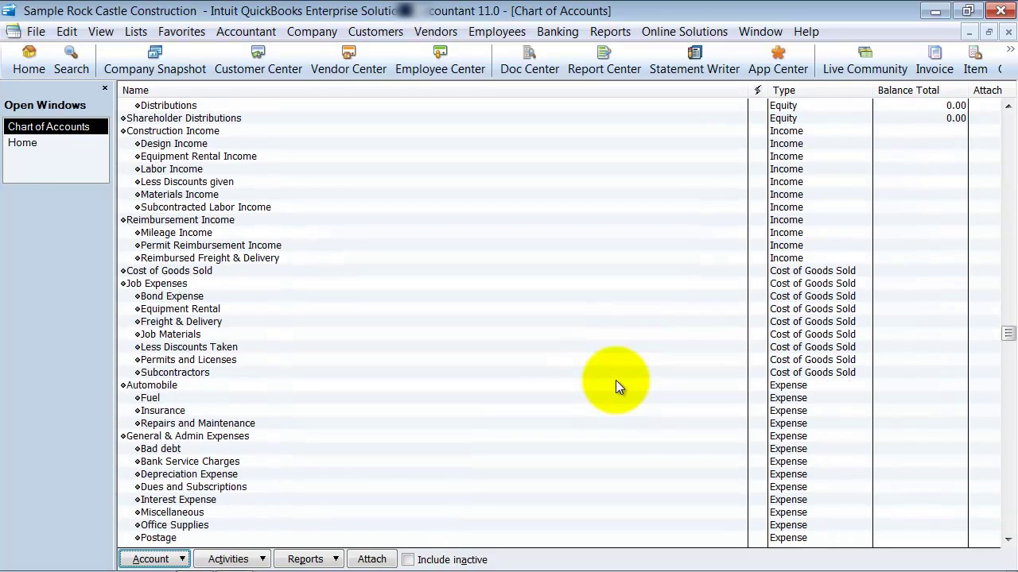
pyautogui.scroll(-1, 615, 381)
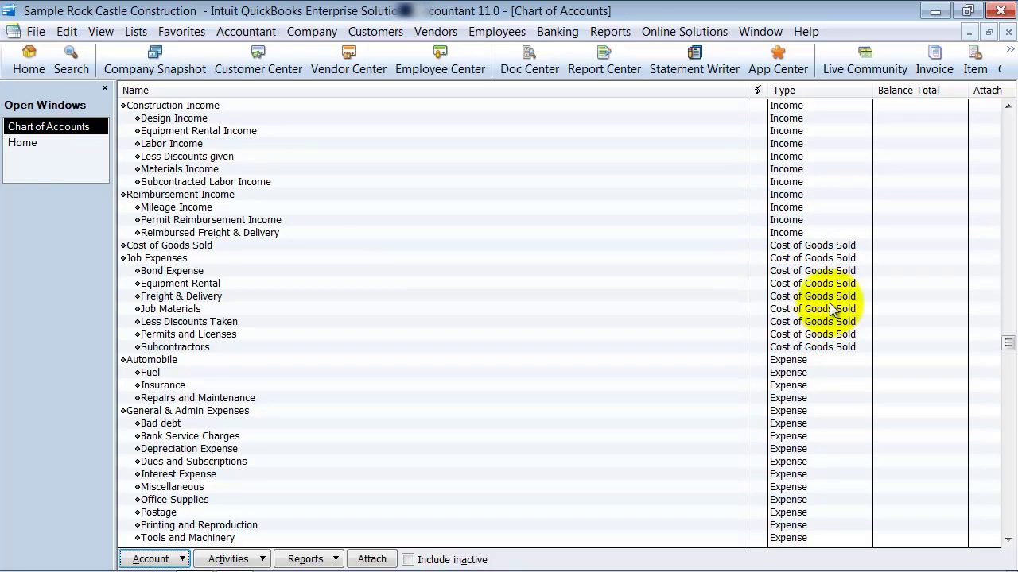
pyautogui.scroll(-3, 829, 359)
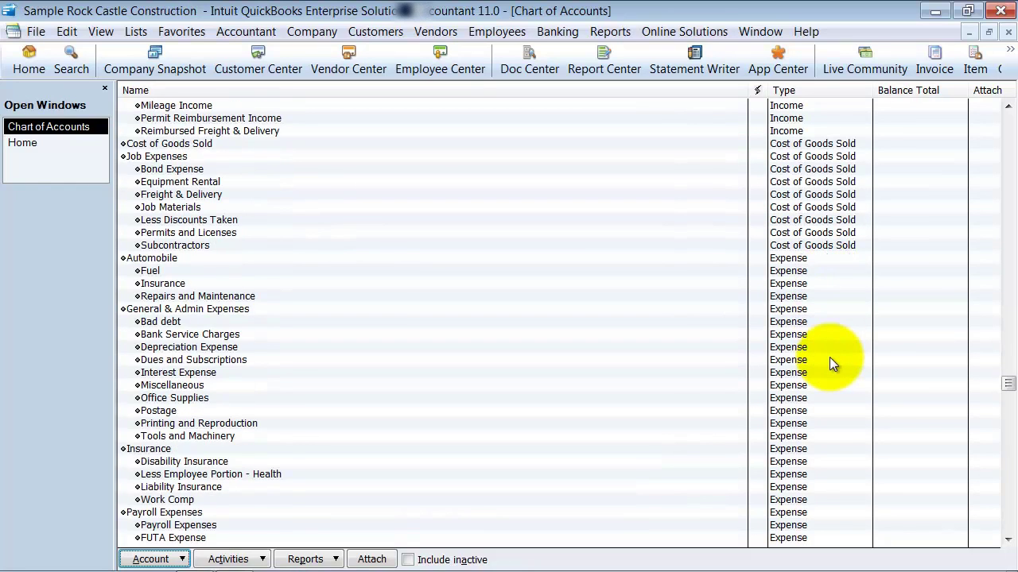
pyautogui.scroll(-2, 829, 359)
pyautogui.scroll(-1, 829, 359)
pyautogui.scroll(-1, 829, 363)
pyautogui.scroll(-1, 829, 363)
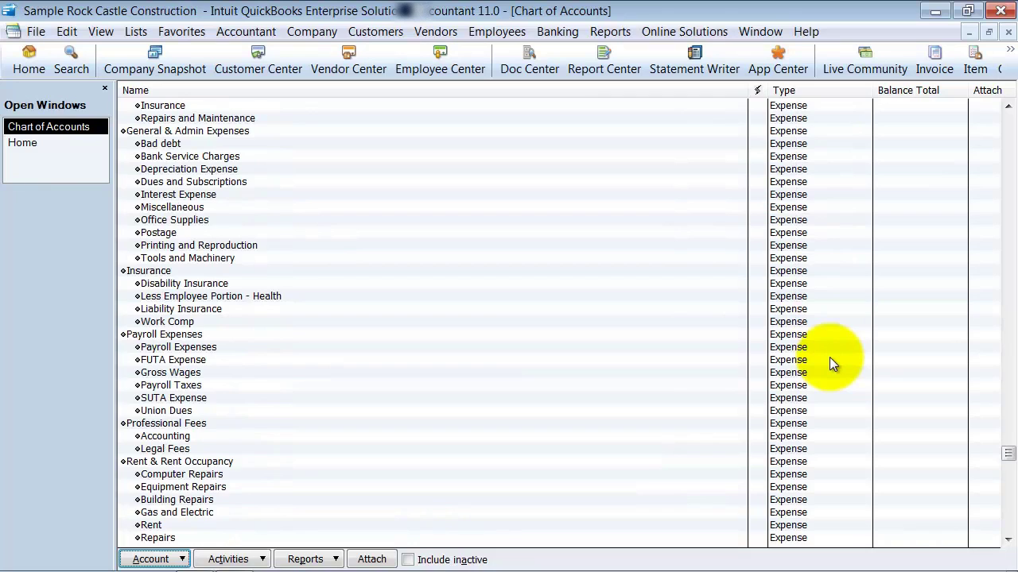
pyautogui.scroll(-1, 829, 363)
pyautogui.scroll(-1, 829, 363)
pyautogui.scroll(-2, 829, 357)
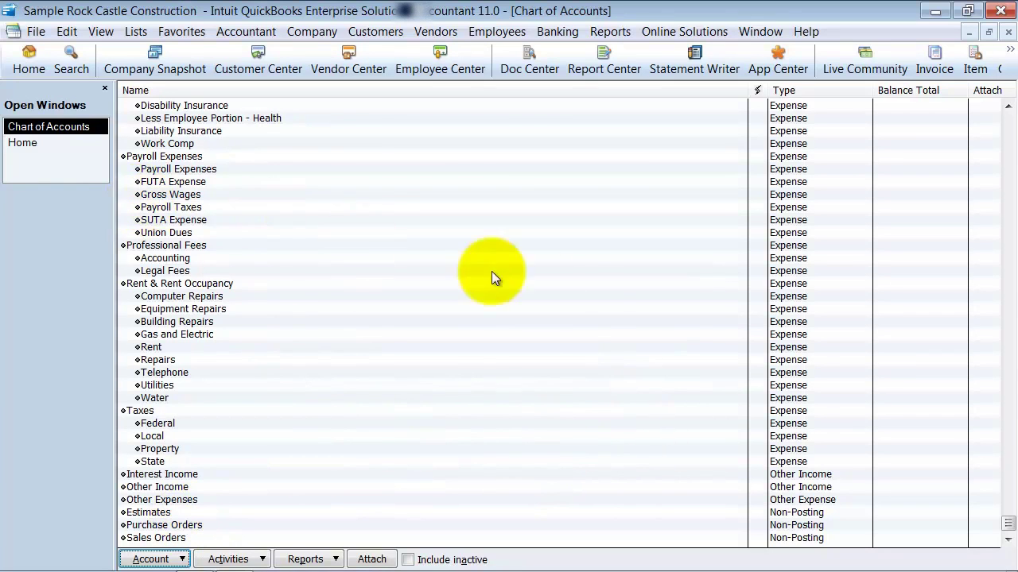
pyautogui.scroll(4, 587, 298)
pyautogui.scroll(5, 587, 299)
pyautogui.scroll(5, 587, 299)
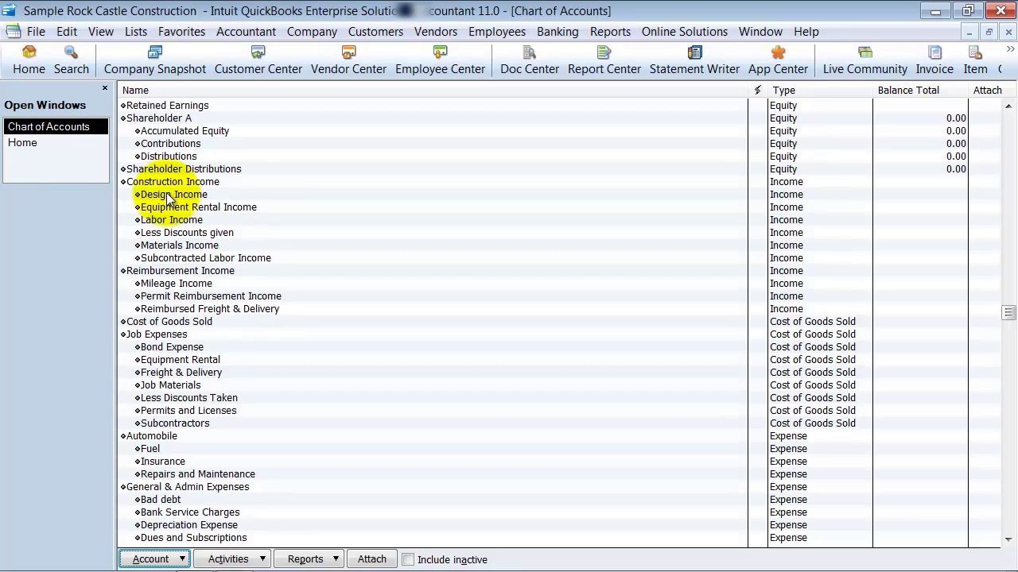
pyautogui.scroll(1, 168, 197)
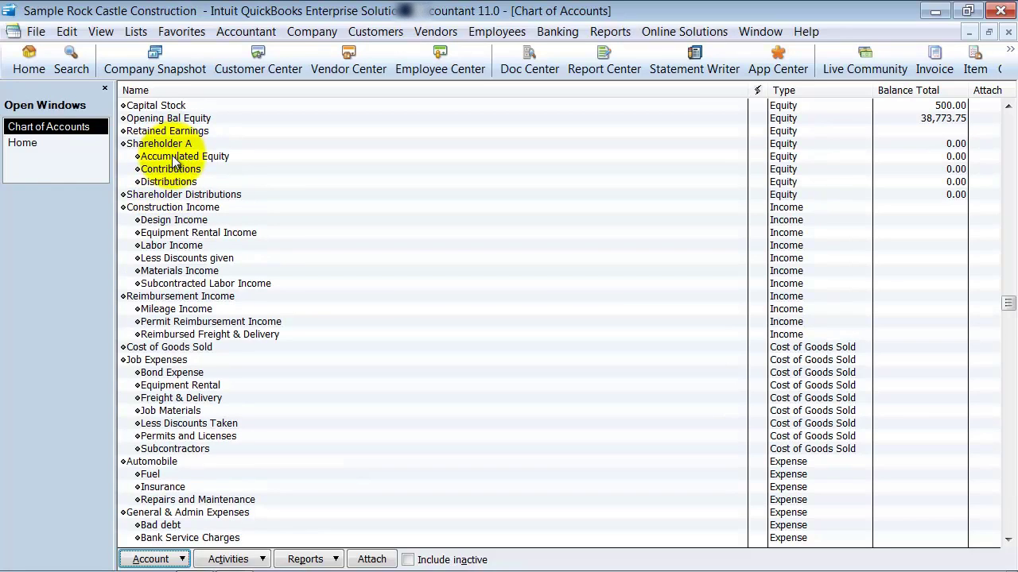
pyautogui.doubleClick(173, 158)
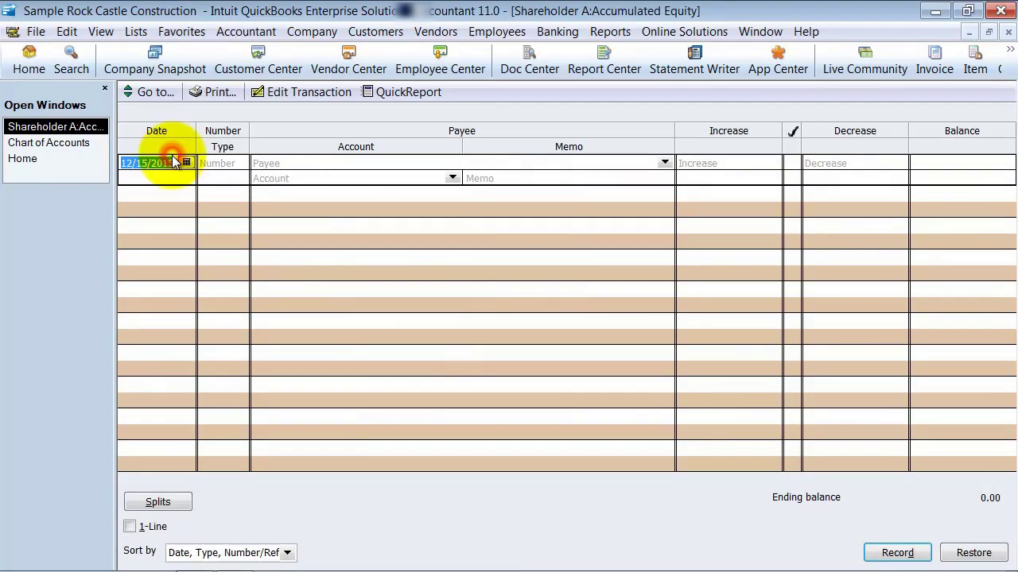
pyautogui.click(1008, 33)
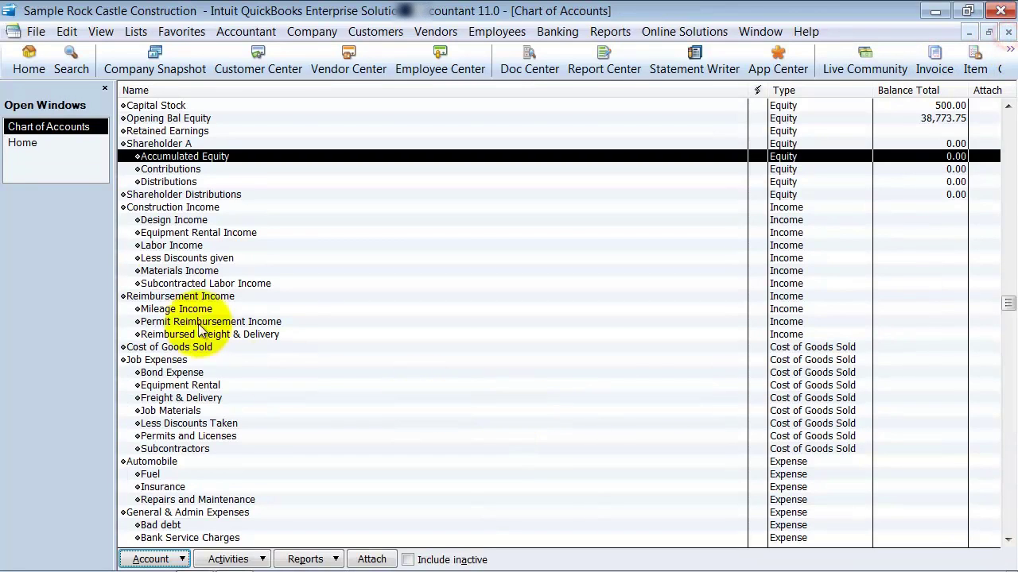
pyautogui.doubleClick(158, 225)
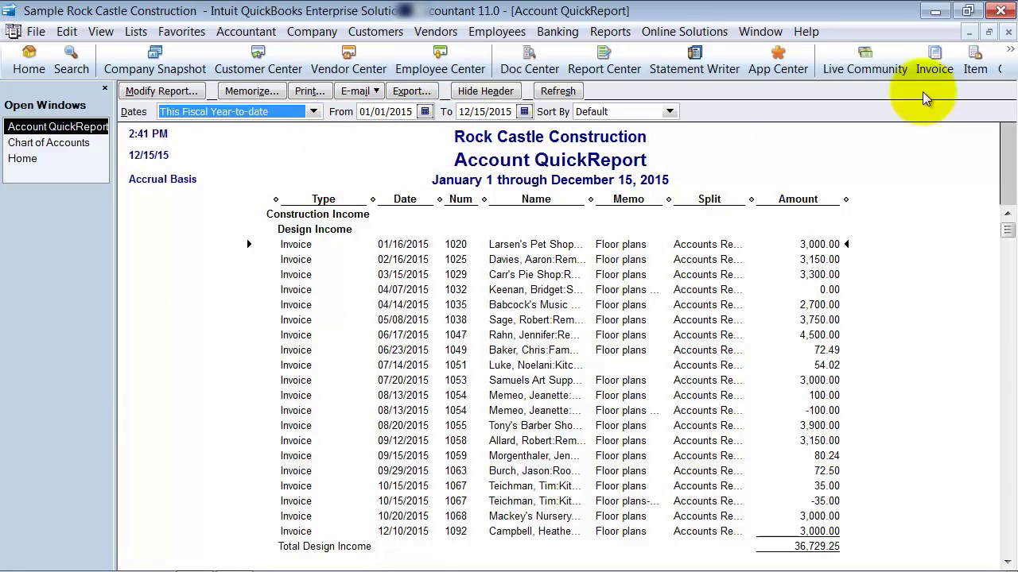
pyautogui.click(1009, 32)
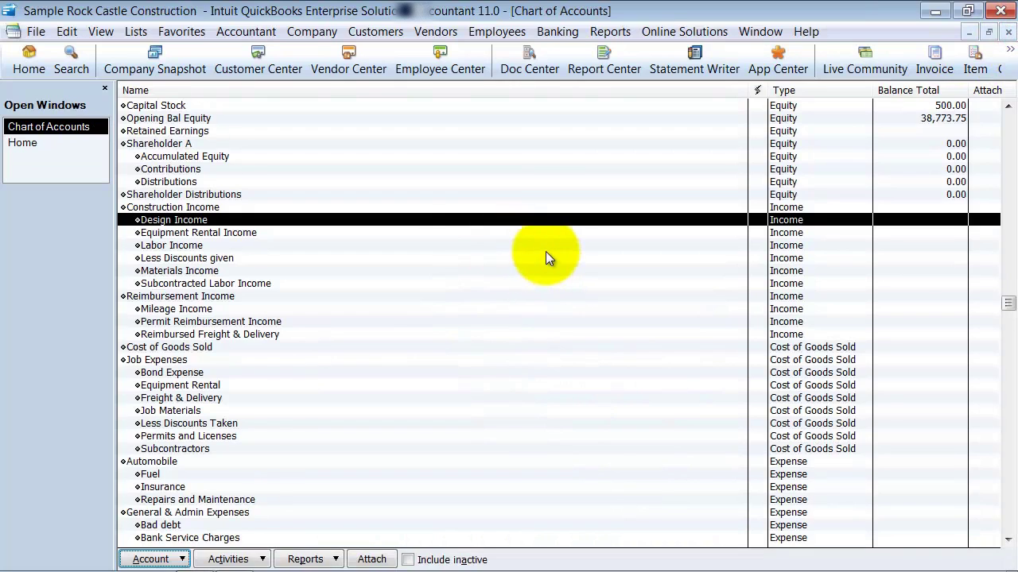
pyautogui.scroll(-2, 545, 254)
pyautogui.scroll(-1, 545, 259)
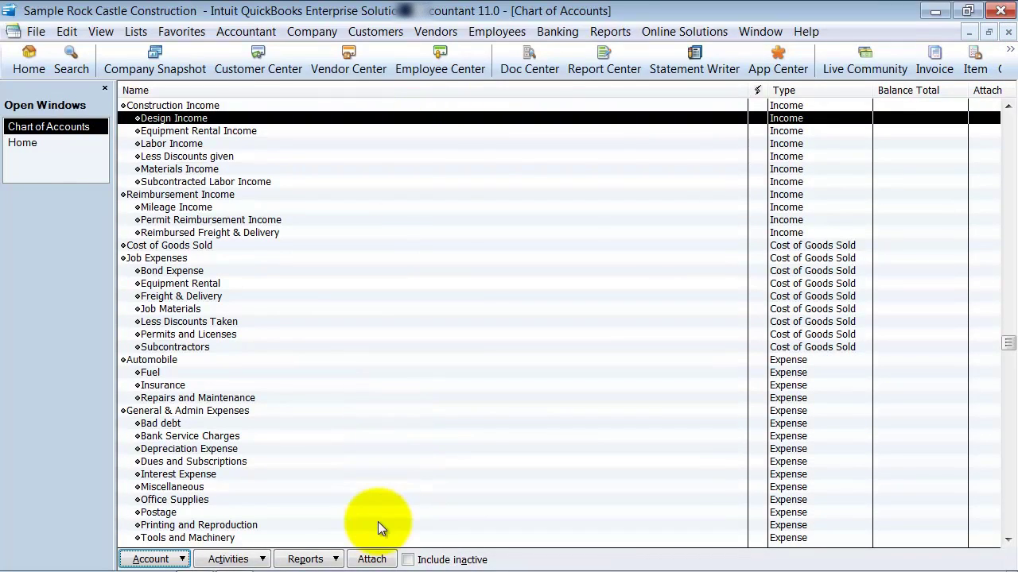
# - Open the Profit & Loss Standard report, try a December 15, 2015 start, and narrow the amount column
pyautogui.click(618, 35)
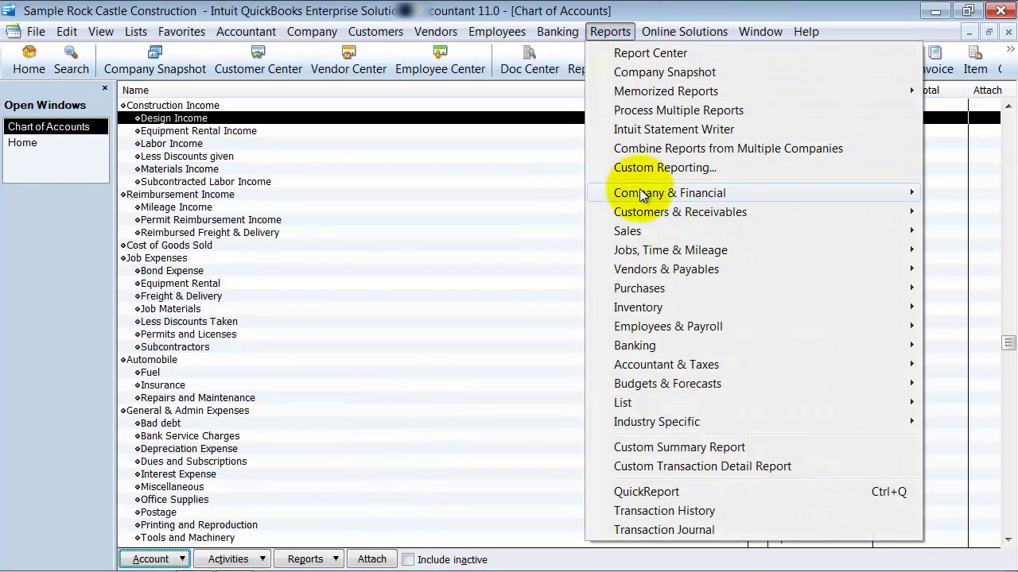
pyautogui.moveTo(669, 194)
pyautogui.click(484, 186)
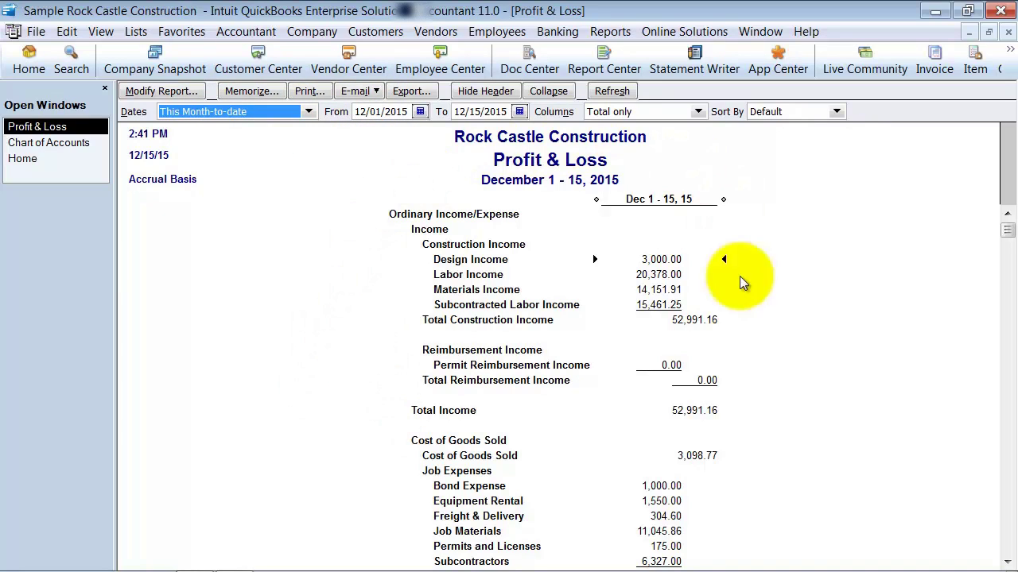
pyautogui.click(419, 111)
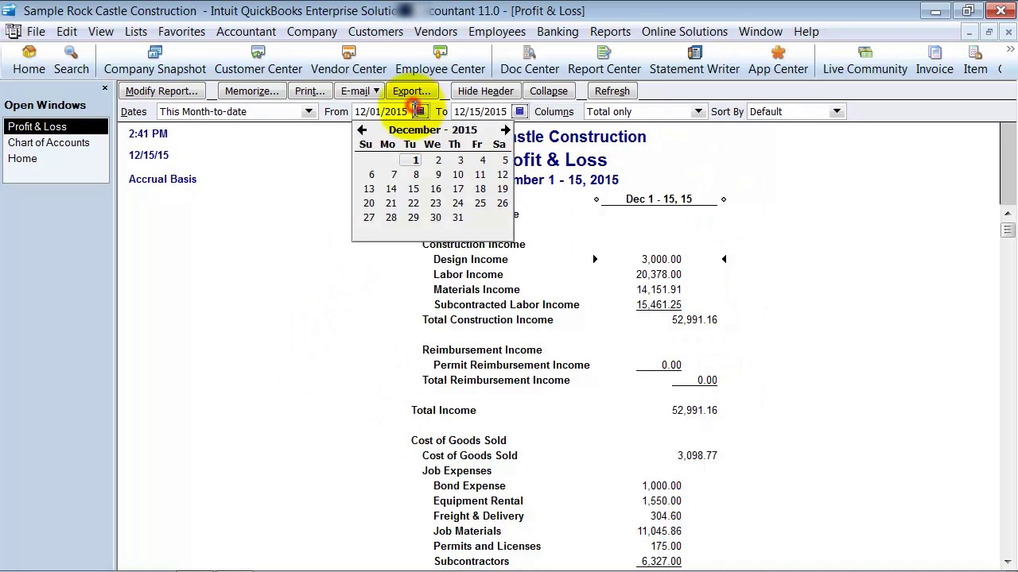
pyautogui.click(413, 188)
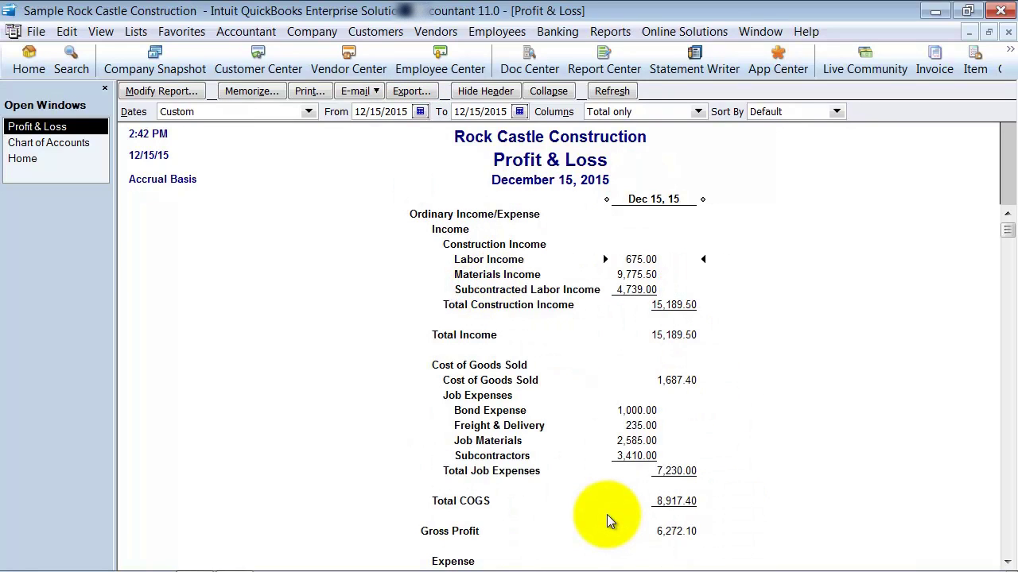
pyautogui.moveTo(700, 195); pyautogui.dragTo(687, 197)
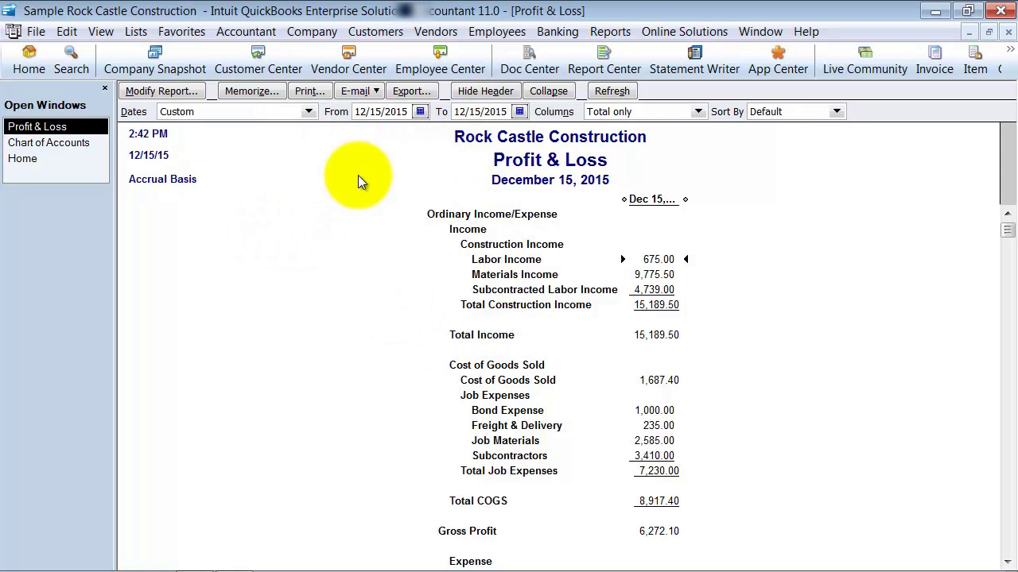
pyautogui.scroll(-2, 675, 255)
pyautogui.scroll(-4, 676, 254)
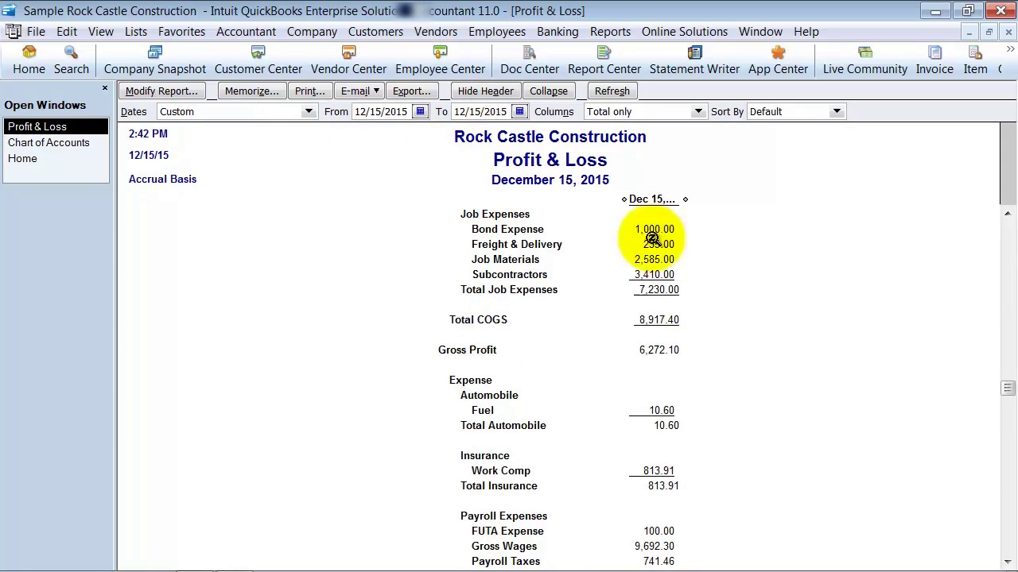
# - Set the Profit & Loss range to 12/01/2015 through 12/31/2015 and narrow the amount column
pyautogui.click(380, 111)
pyautogui.press('m')
pyautogui.click(477, 111)
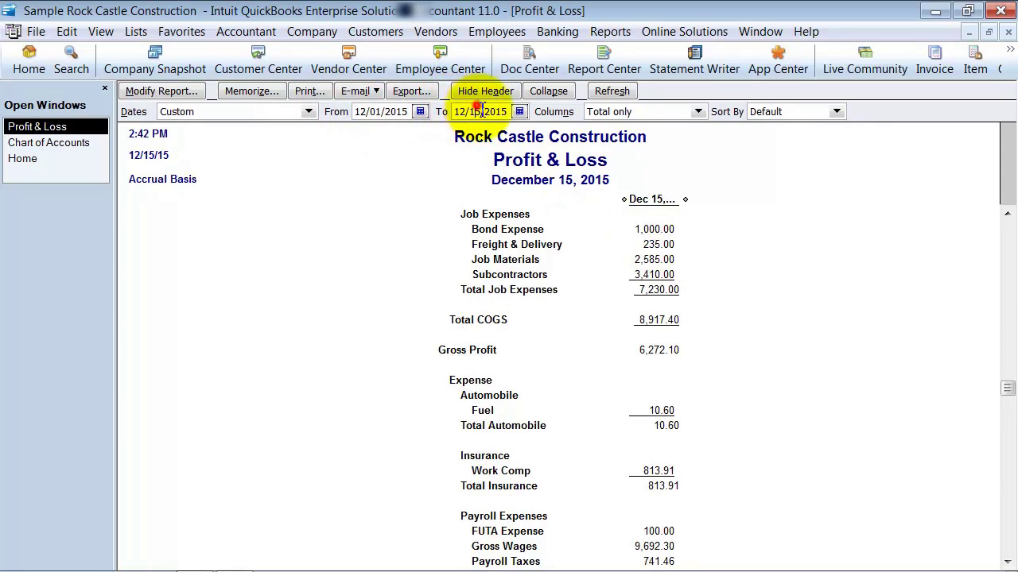
pyautogui.press('h')
pyautogui.click(520, 186)
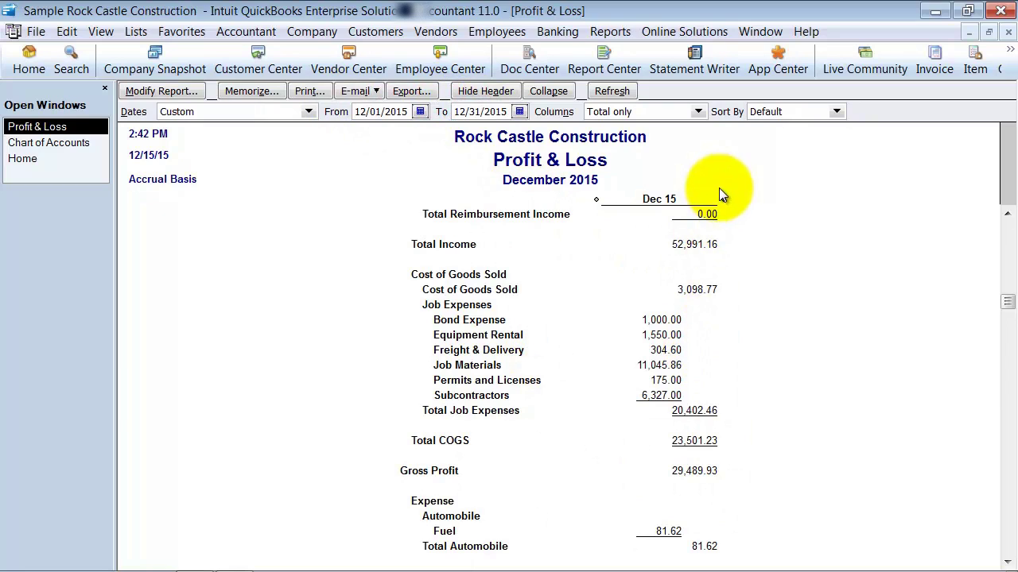
pyautogui.moveTo(721, 199); pyautogui.dragTo(656, 199)
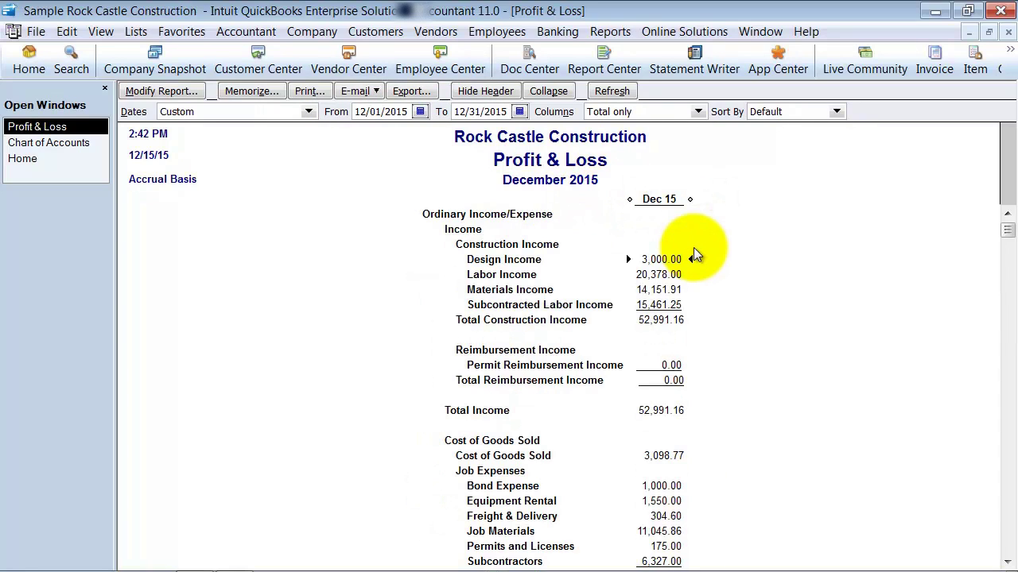
# - Collapse the December Profit & Loss and review Net Ordinary Income 11,116.68 and Net Income 11,160.21
pyautogui.click(572, 90)
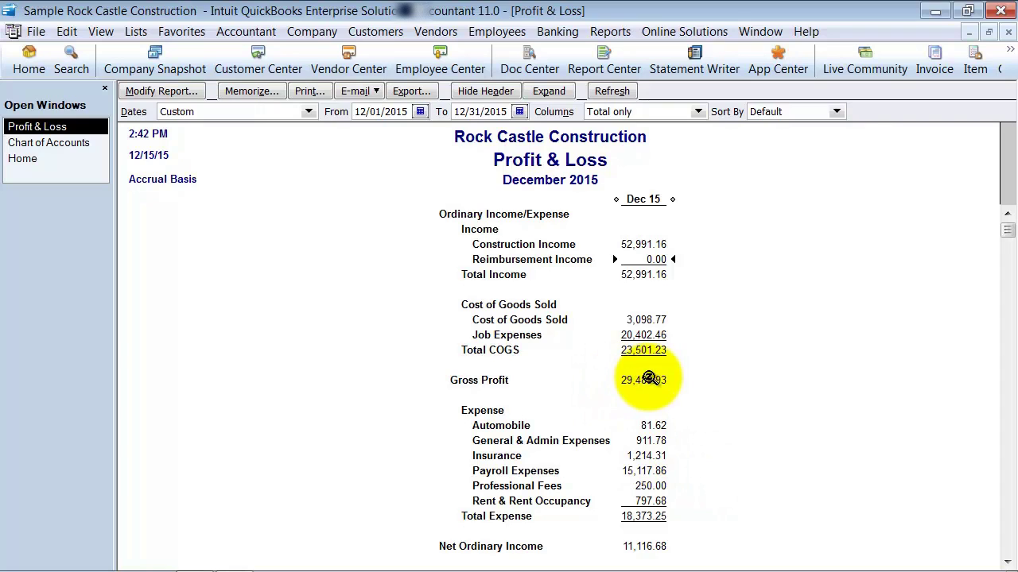
pyautogui.scroll(-2, 679, 406)
pyautogui.scroll(-2, 680, 408)
pyautogui.scroll(-3, 676, 415)
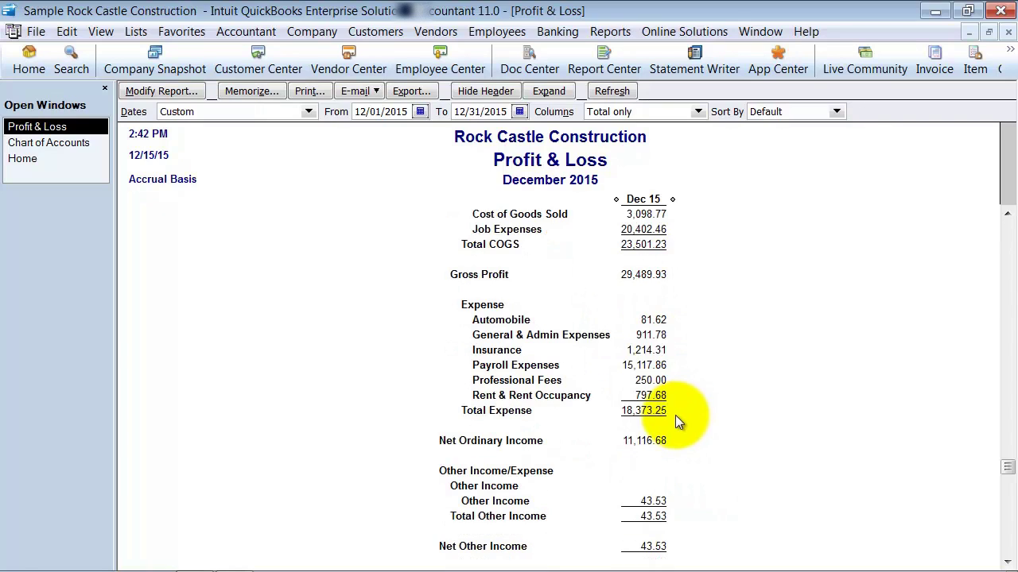
pyautogui.scroll(5, 667, 296)
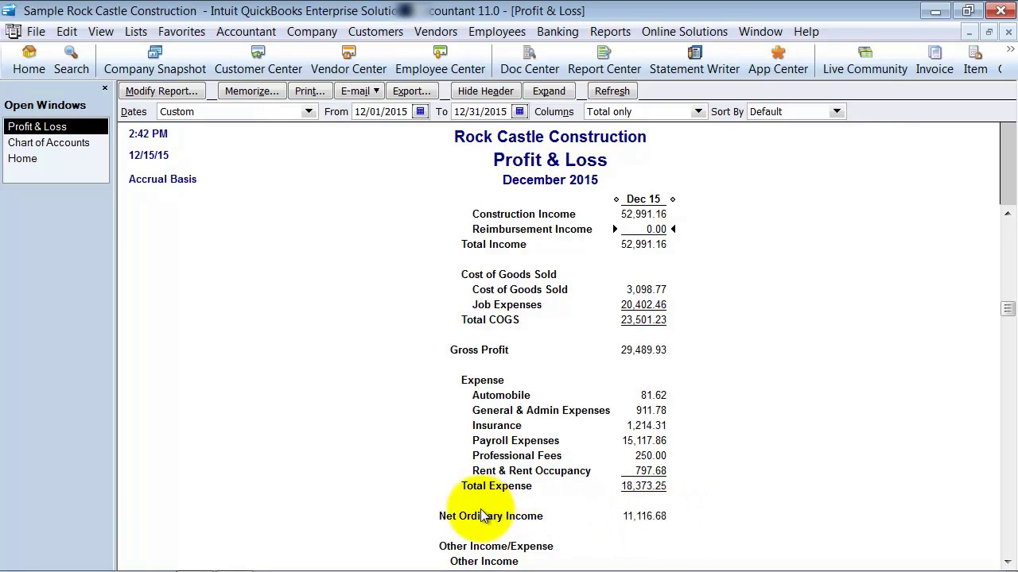
pyautogui.scroll(-1, 640, 516)
pyautogui.scroll(-2, 638, 517)
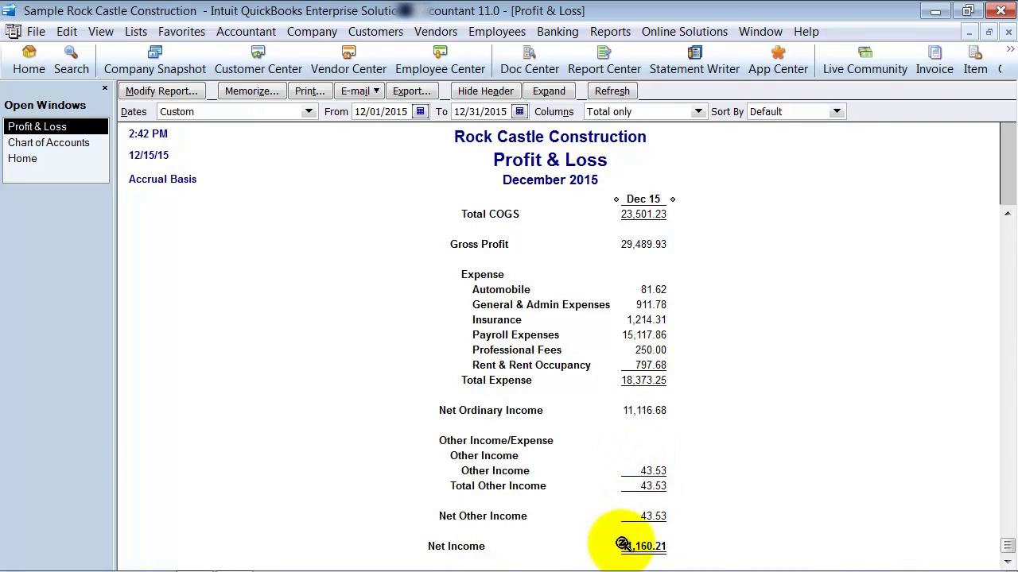
pyautogui.click(622, 546)
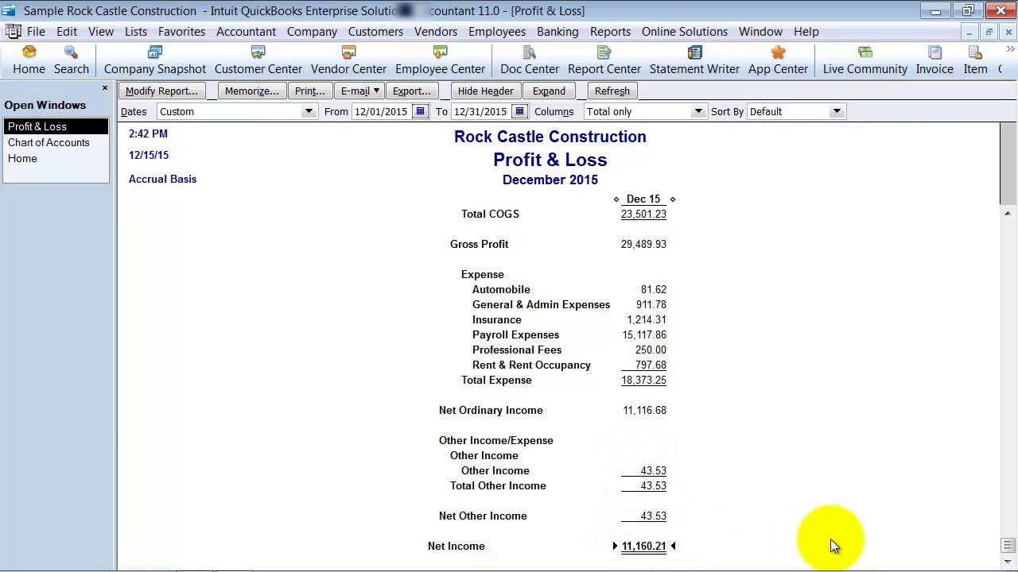
pyautogui.click(646, 408)
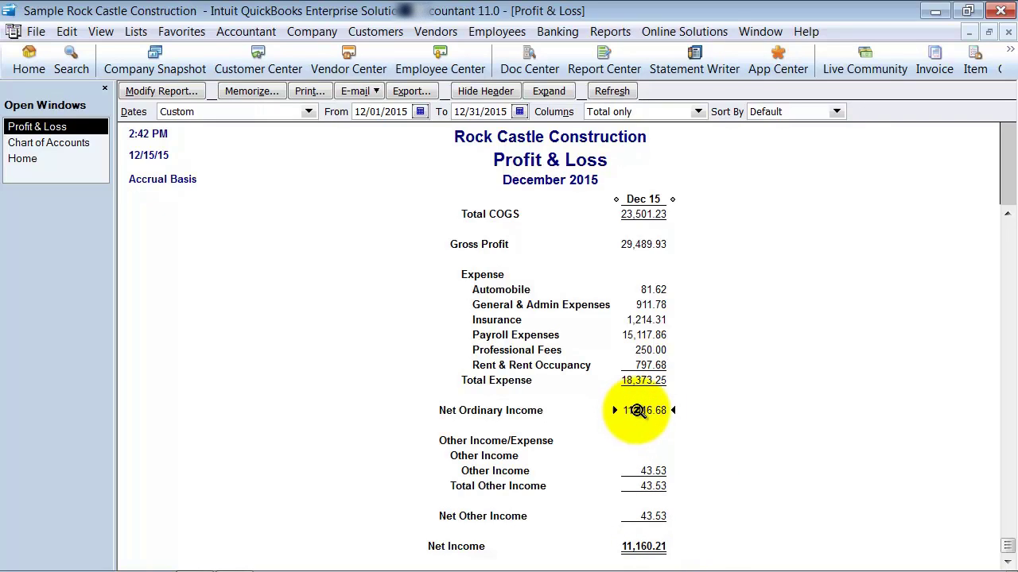
pyautogui.scroll(1, 709, 412)
pyautogui.scroll(1, 709, 412)
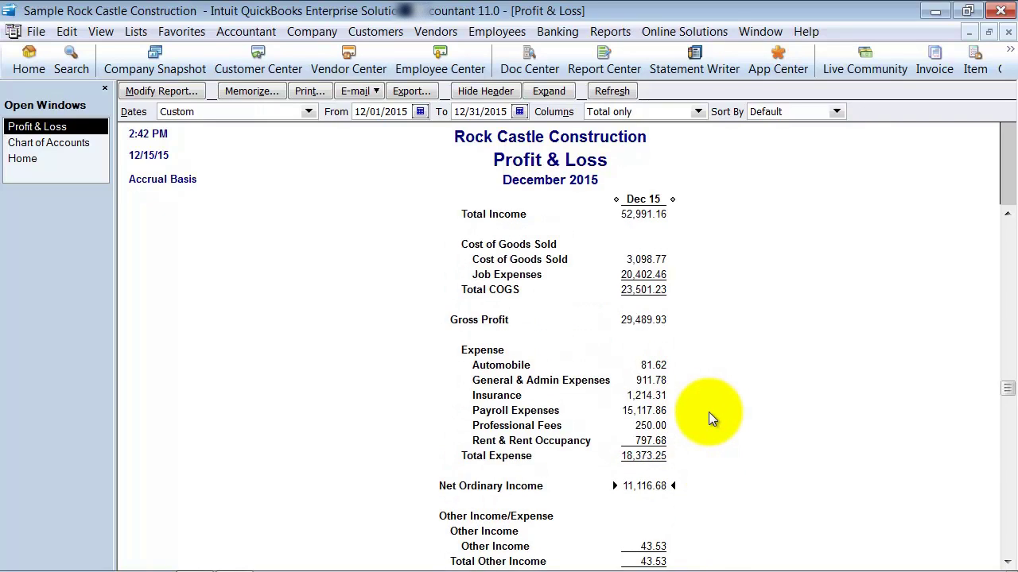
pyautogui.scroll(1, 709, 412)
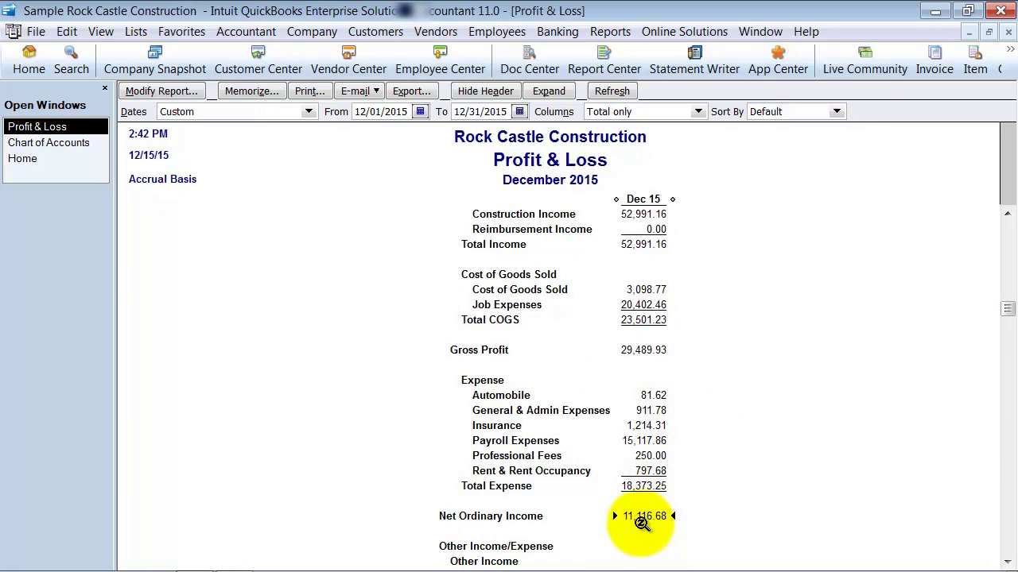
pyautogui.scroll(1, 641, 523)
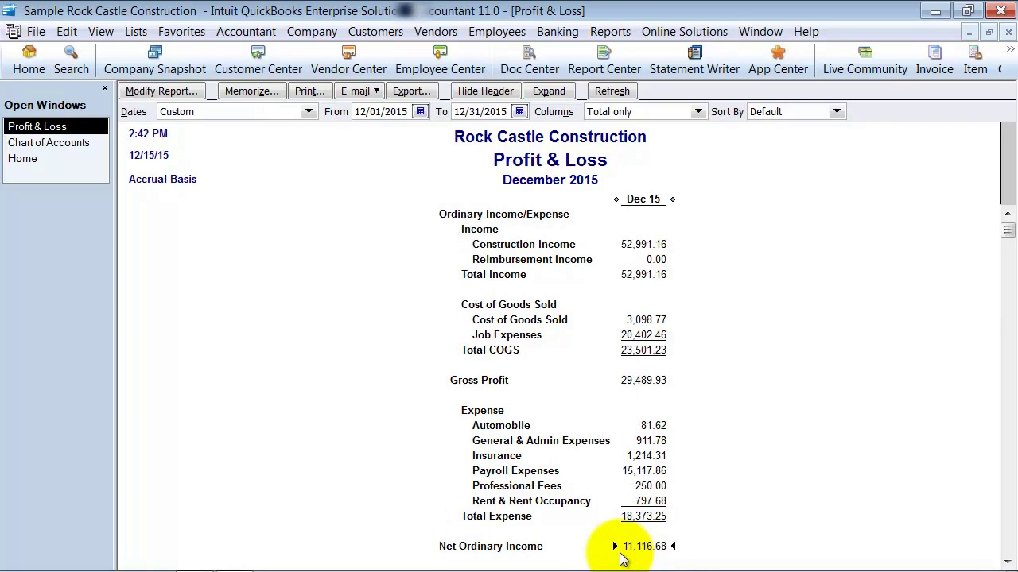
# - Close the Profit & Loss report and scroll through the Chart of Accounts
pyautogui.click(1008, 31)
pyautogui.scroll(-1, 465, 217)
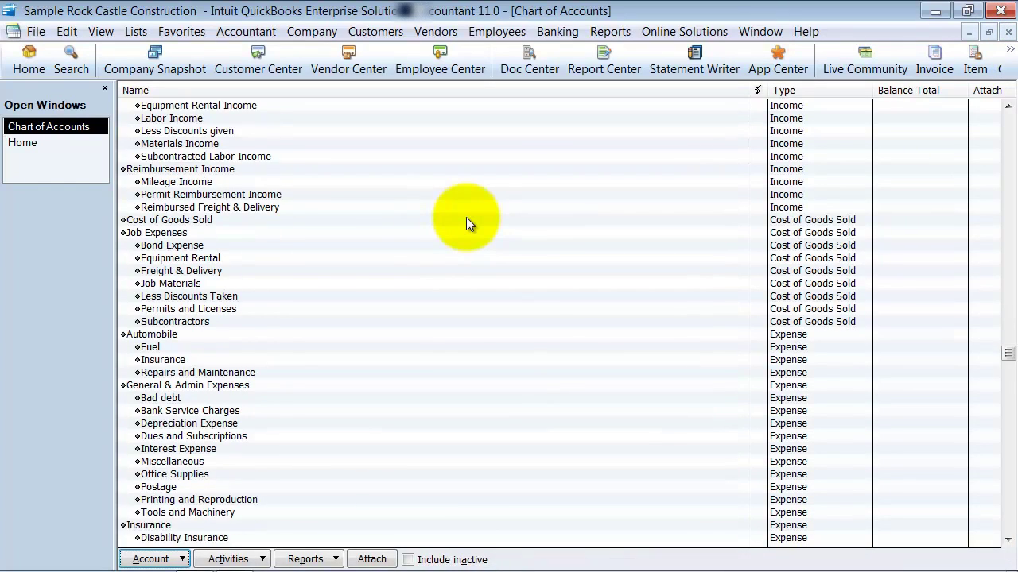
pyautogui.scroll(-1, 466, 217)
pyautogui.scroll(-3, 466, 217)
pyautogui.scroll(-1, 466, 217)
pyautogui.scroll(2, 461, 237)
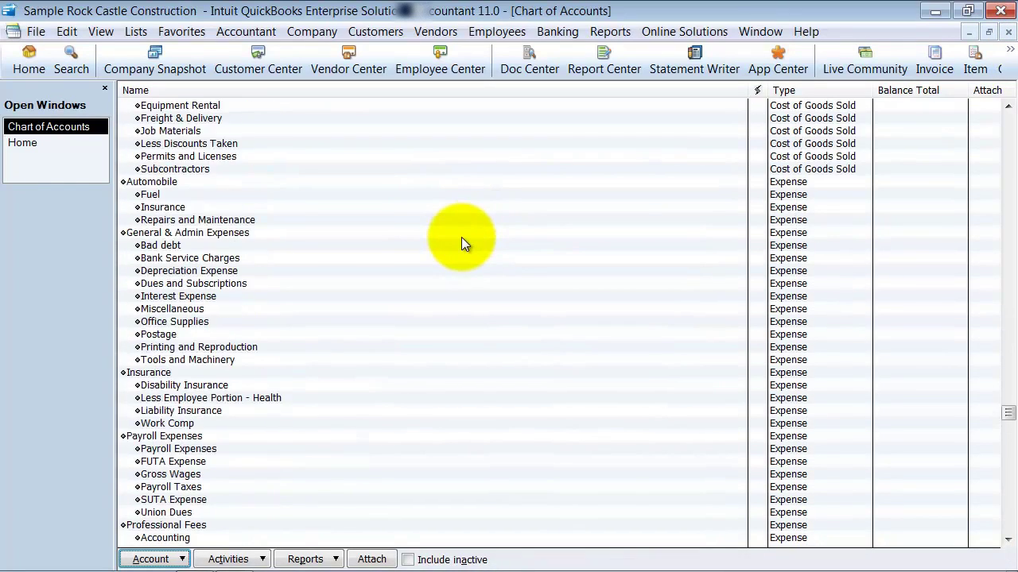
pyautogui.scroll(3, 461, 237)
pyautogui.scroll(3, 458, 242)
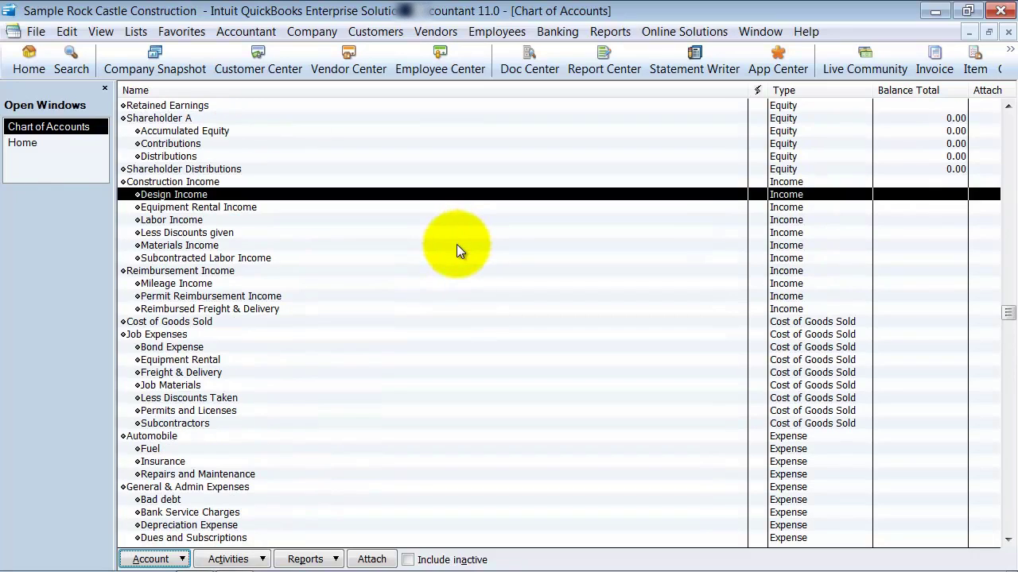